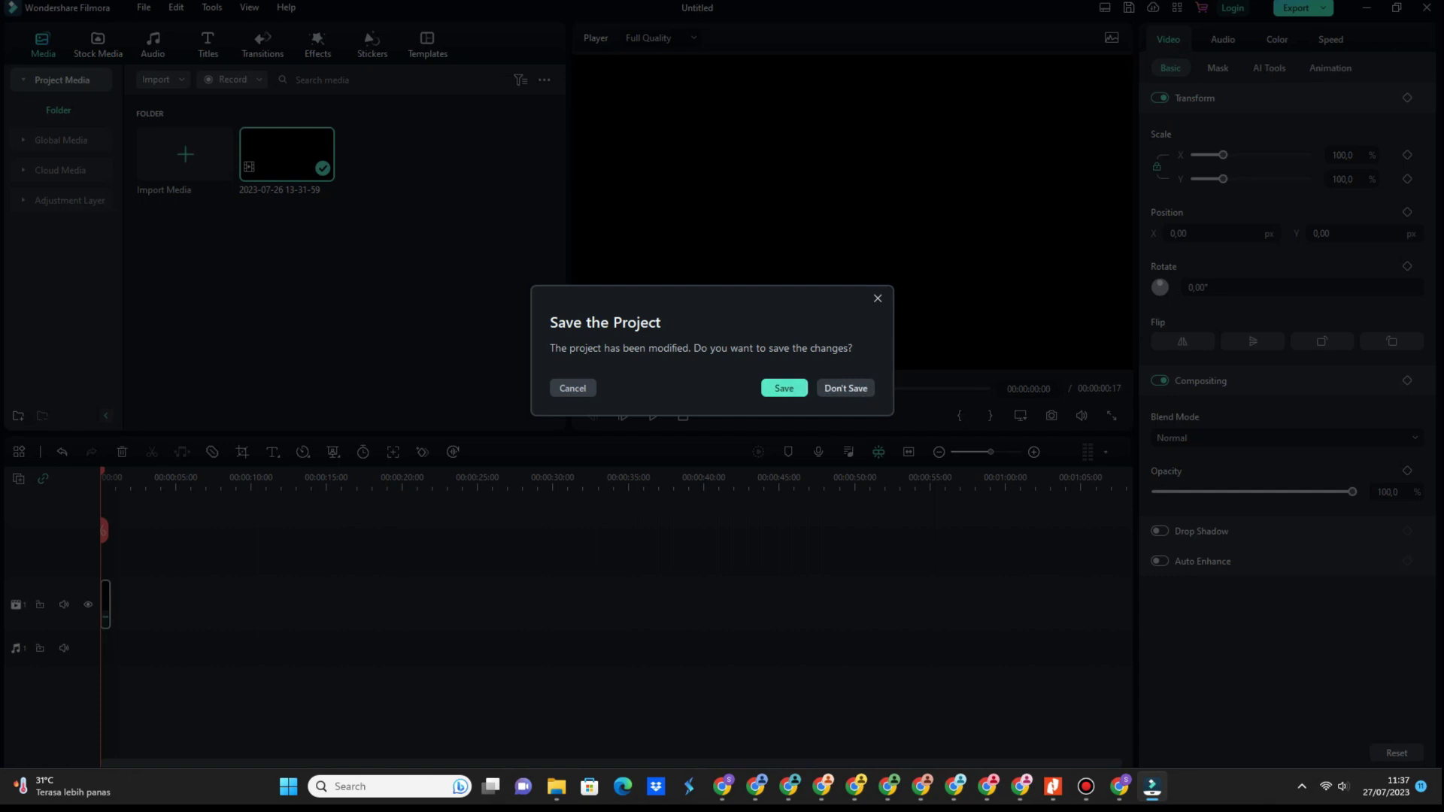
Choose Don't Save to discard the untitled project's changes and return to the start window.
click(845, 388)
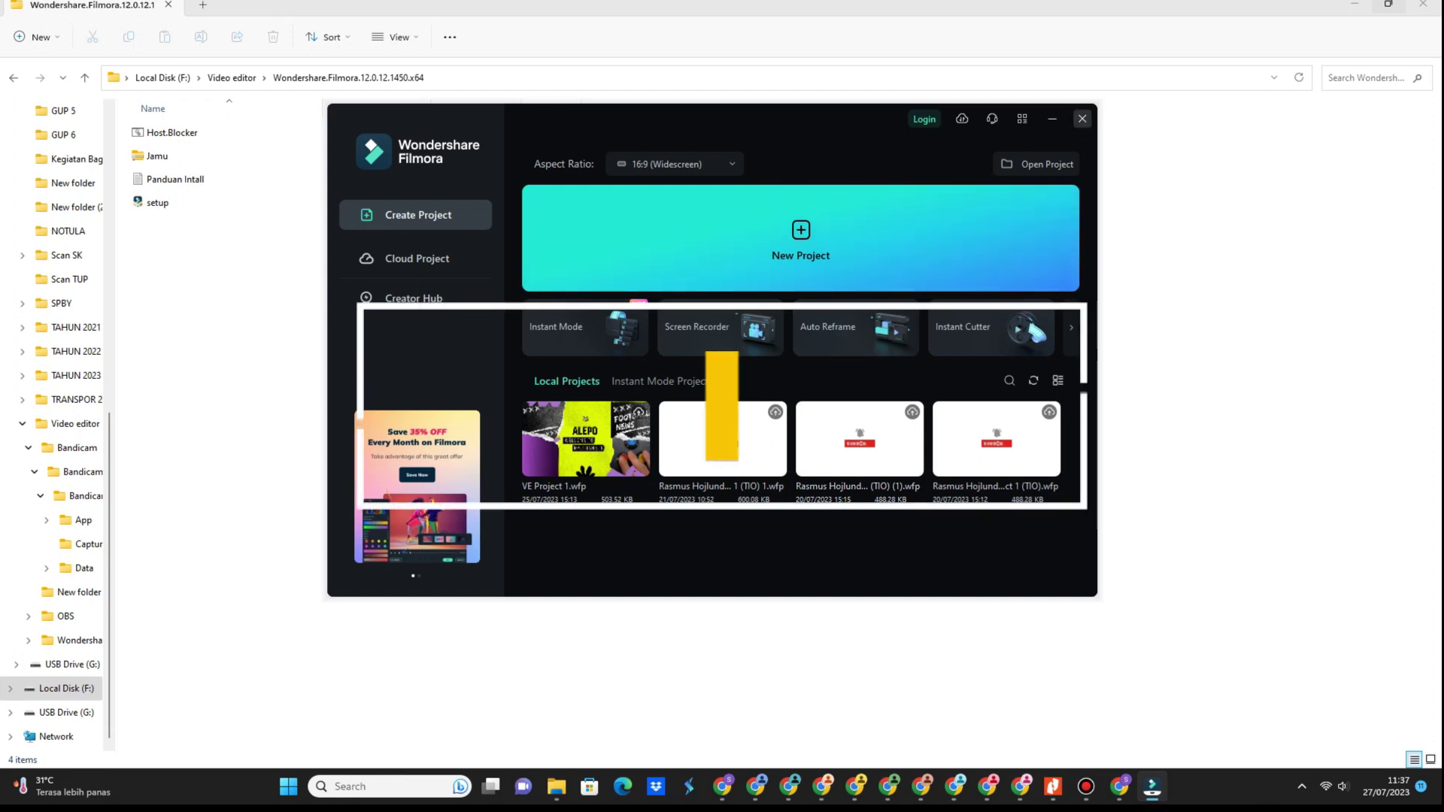
Close Filmora and open Programs and Features from Control Panel.
click(1082, 118)
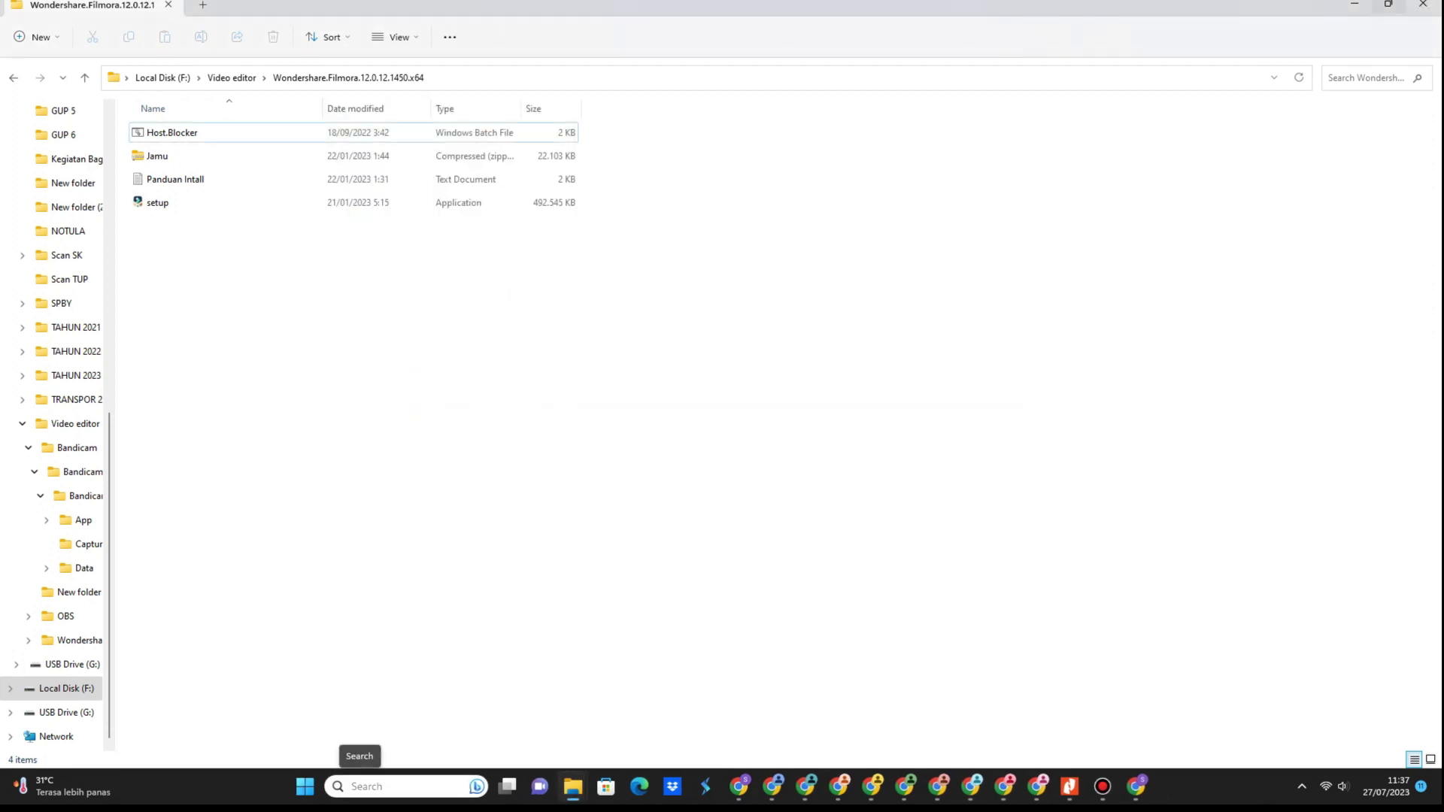
click(354, 786)
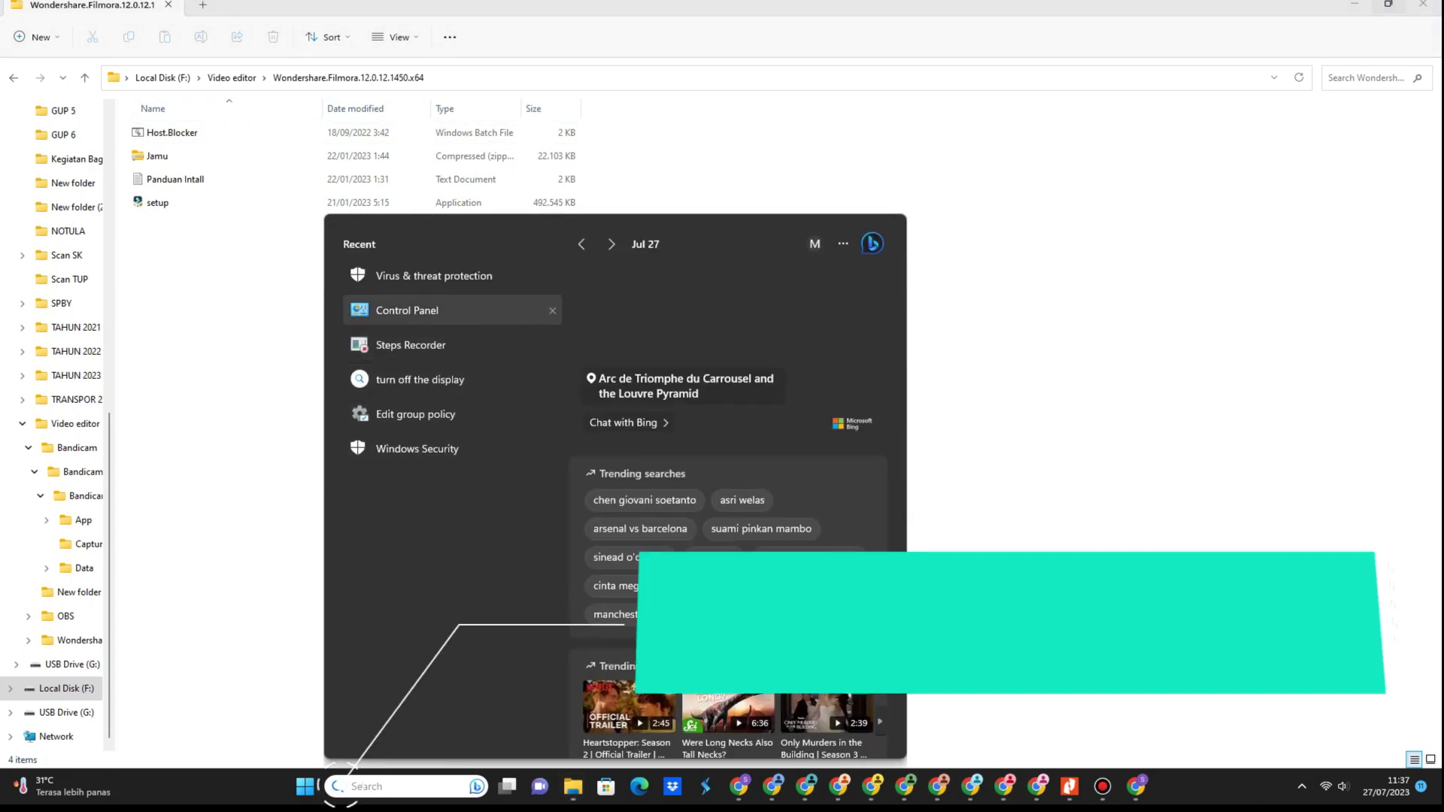
click(354, 775)
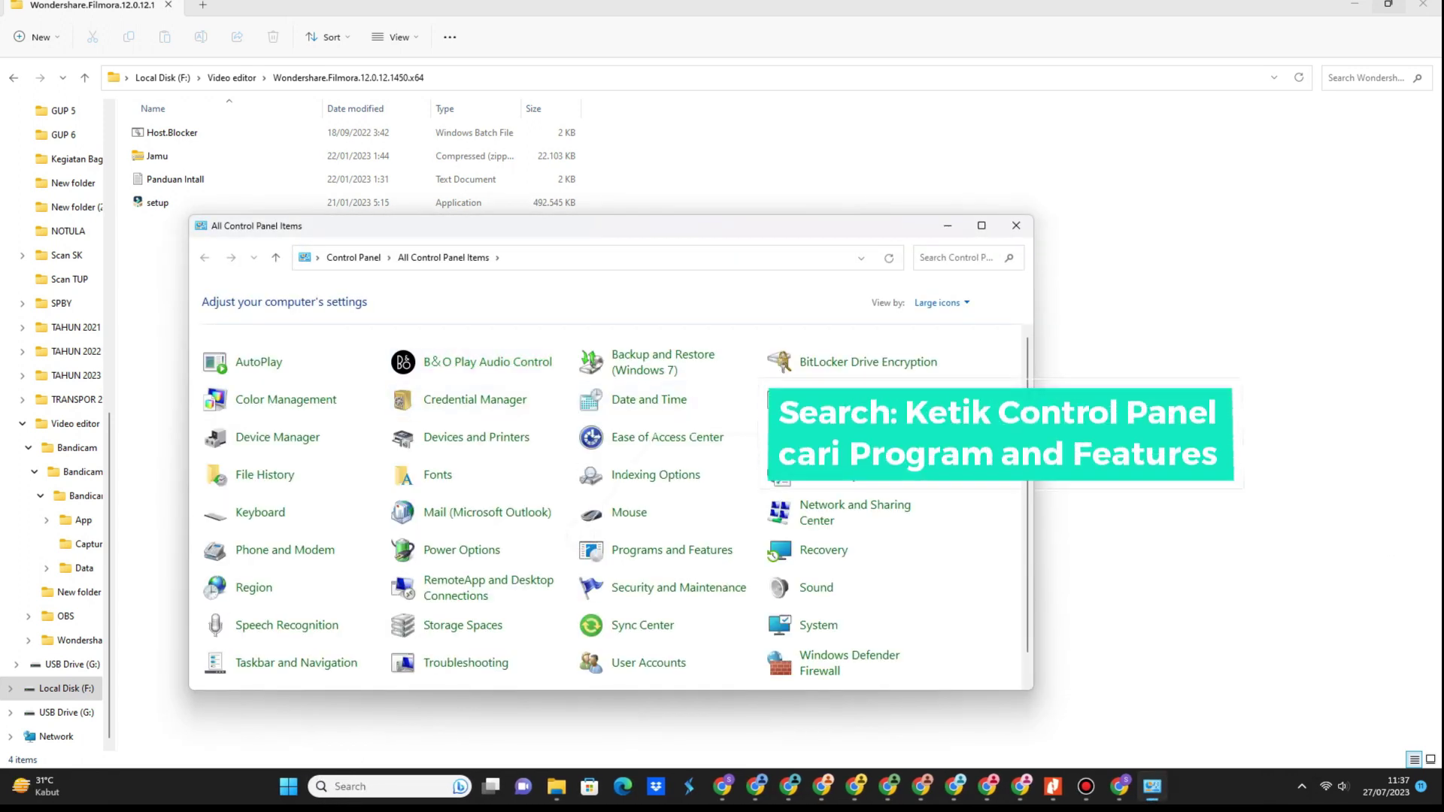
scroll(614, 506, down, 1)
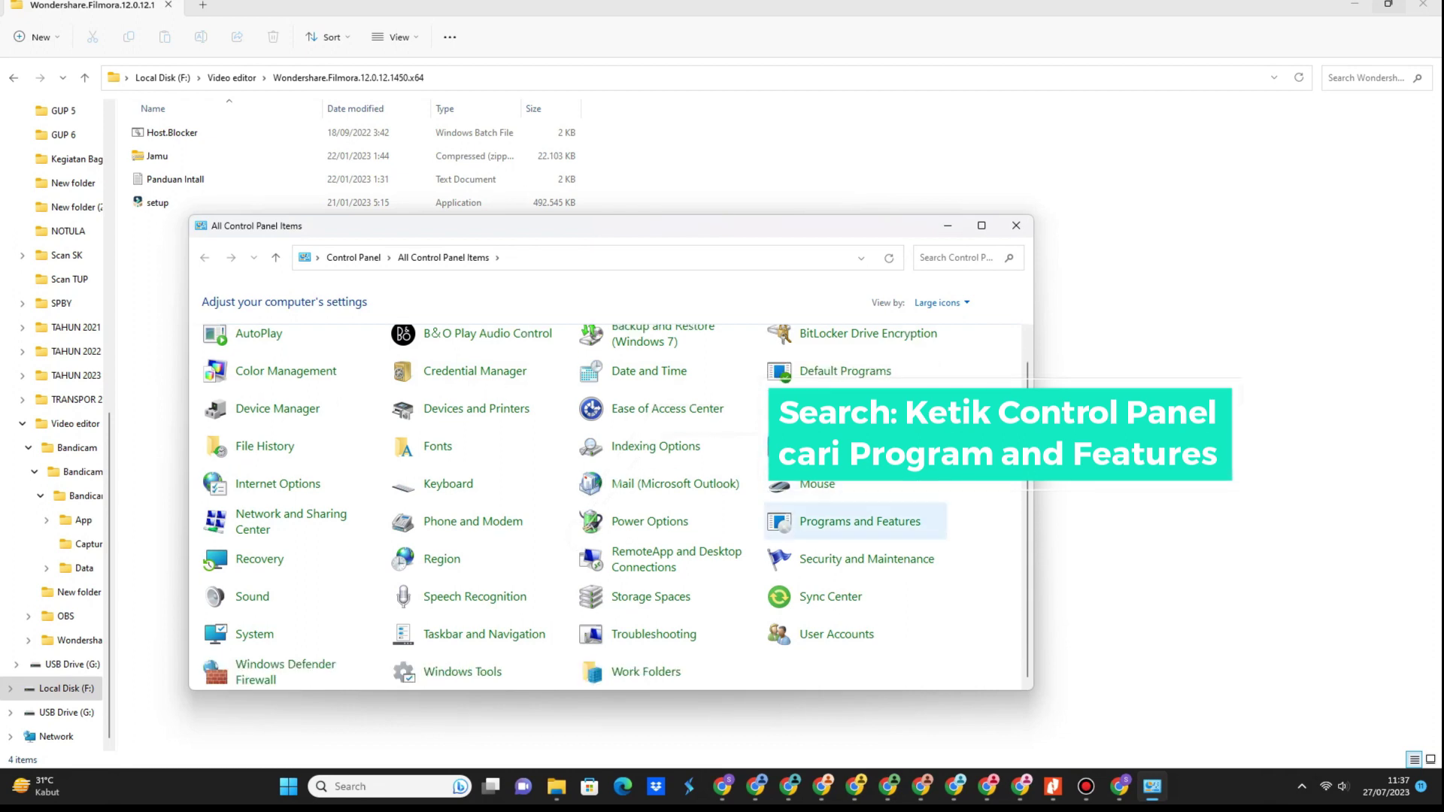
click(860, 521)
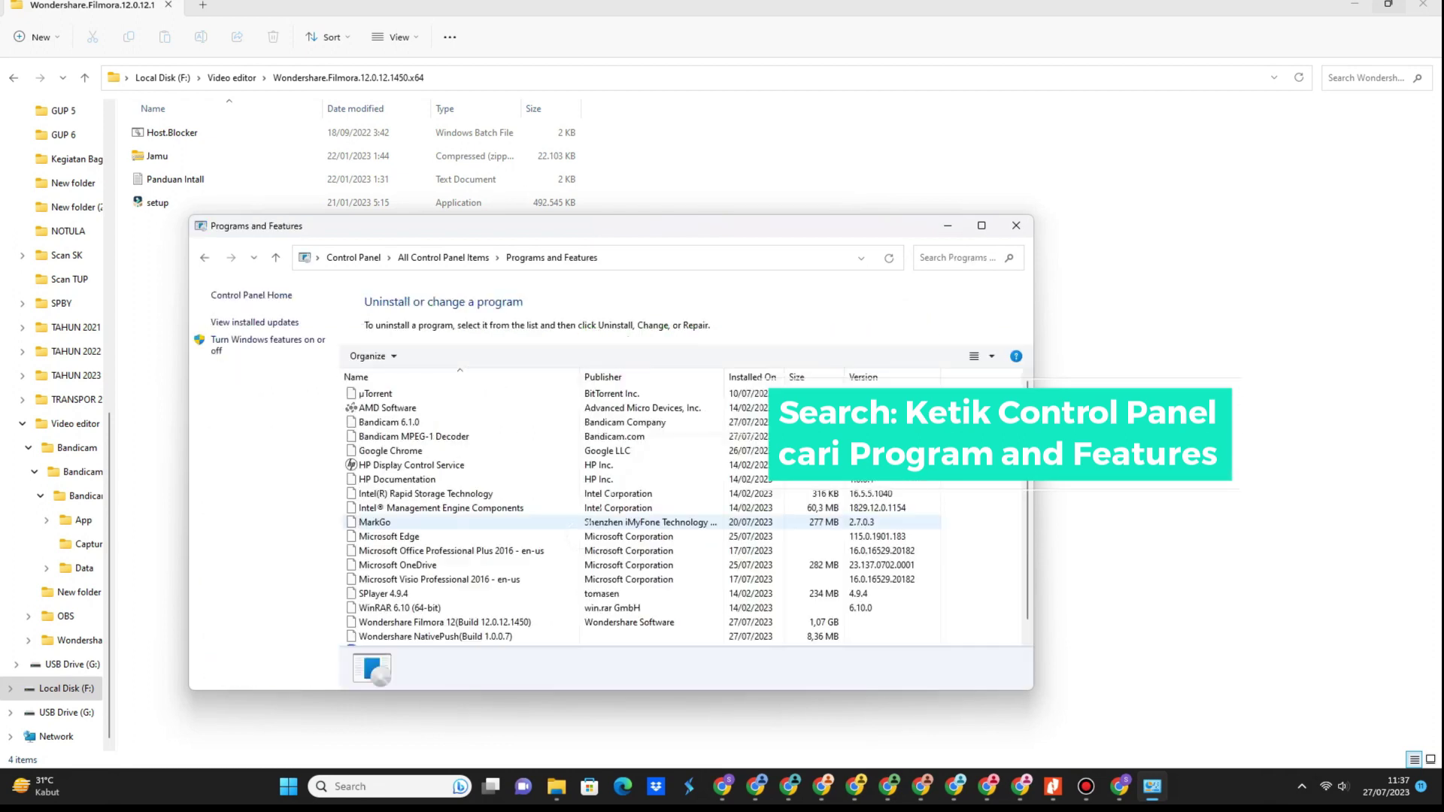
Uninstall Wondershare Filmora 12 with reason Other, also removing all effect resource files.
scroll(640, 450, down, 3)
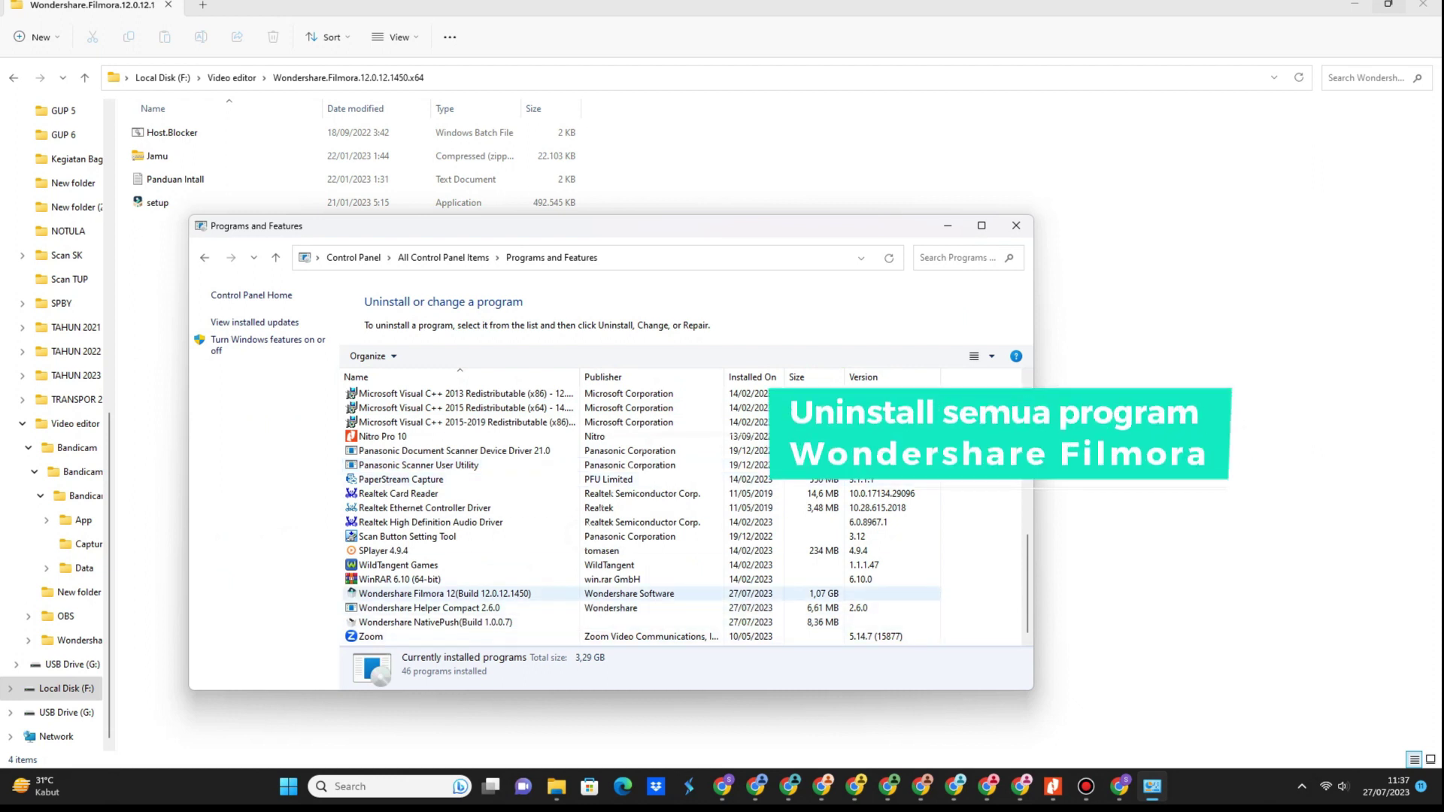
click(470, 599)
double_click(464, 595)
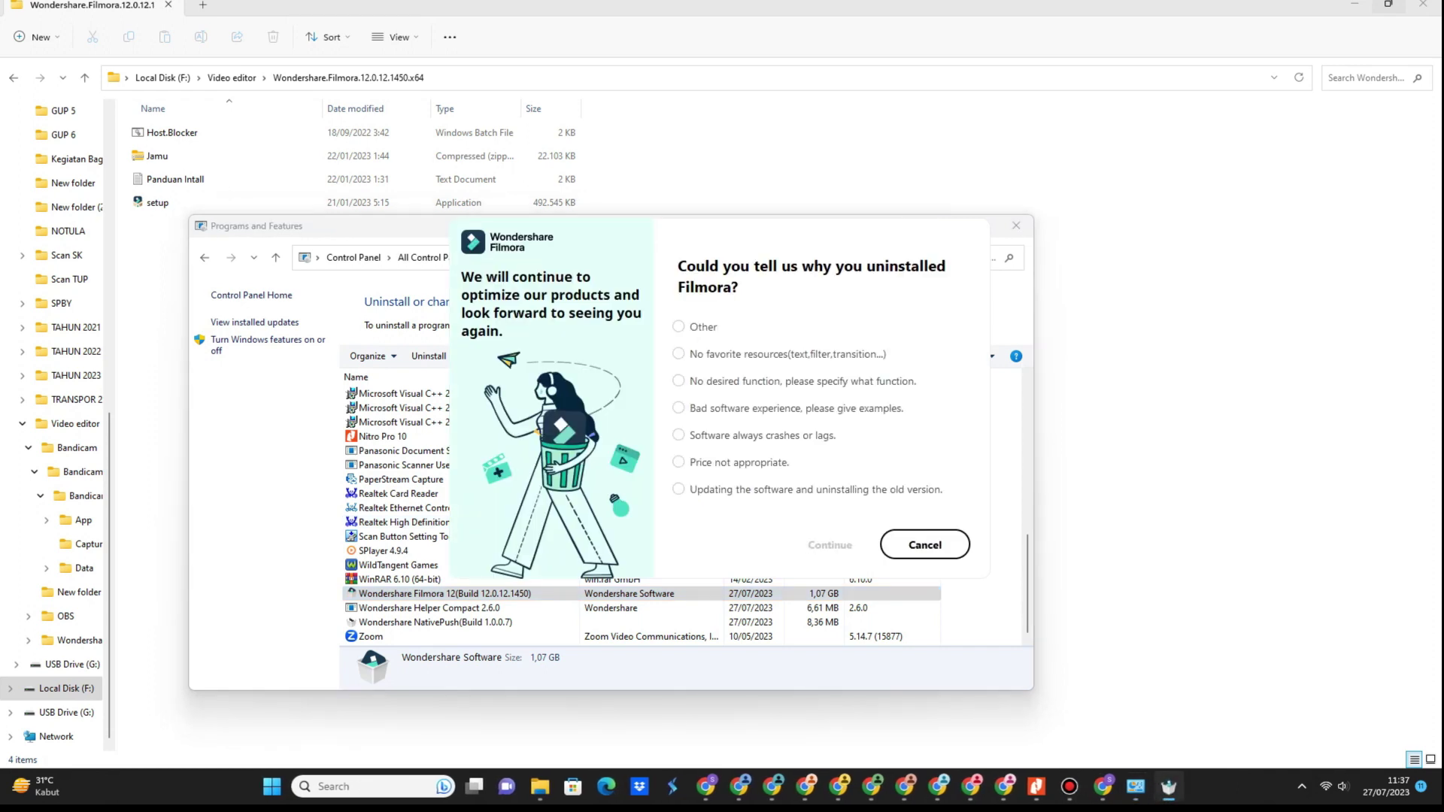
click(681, 326)
click(829, 545)
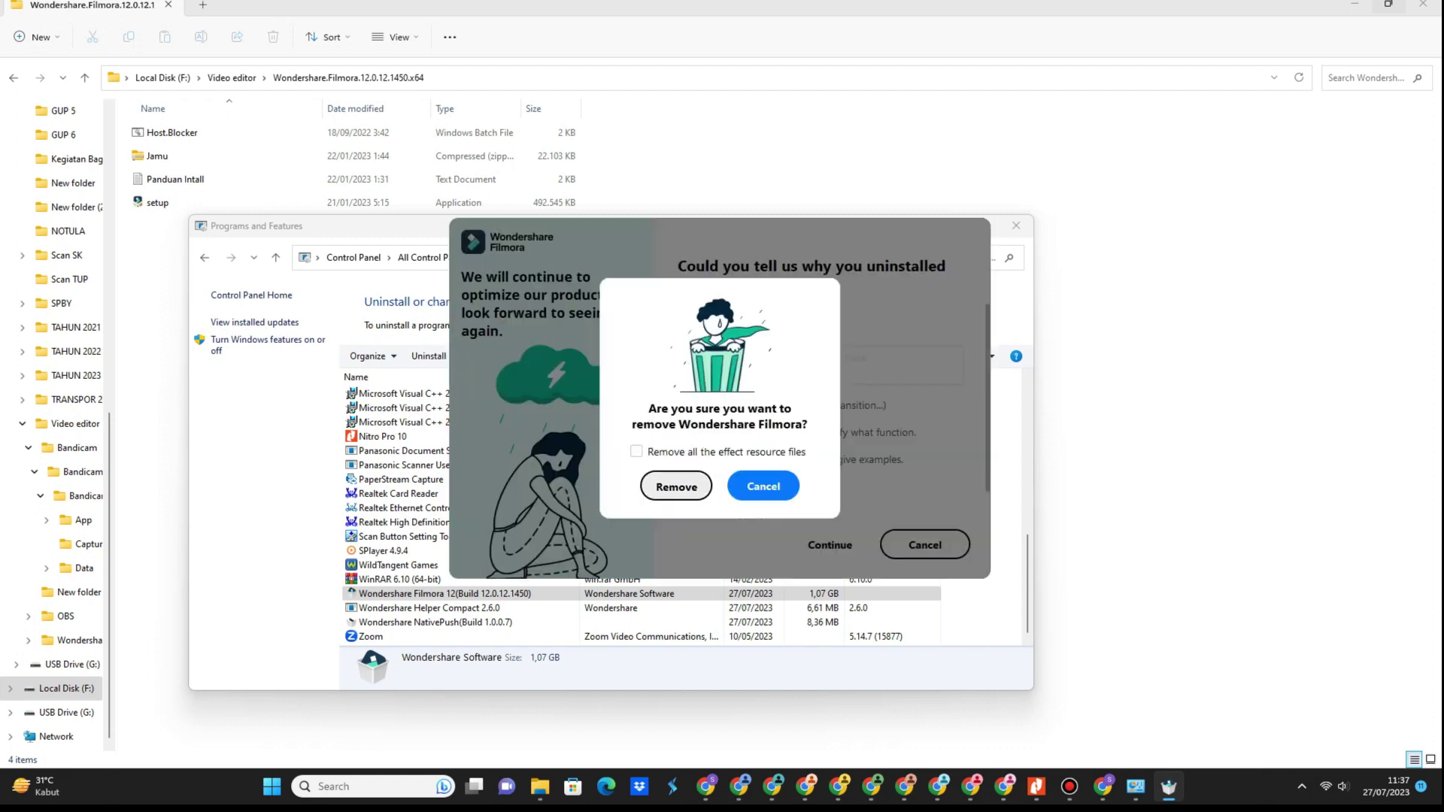
click(636, 451)
click(676, 487)
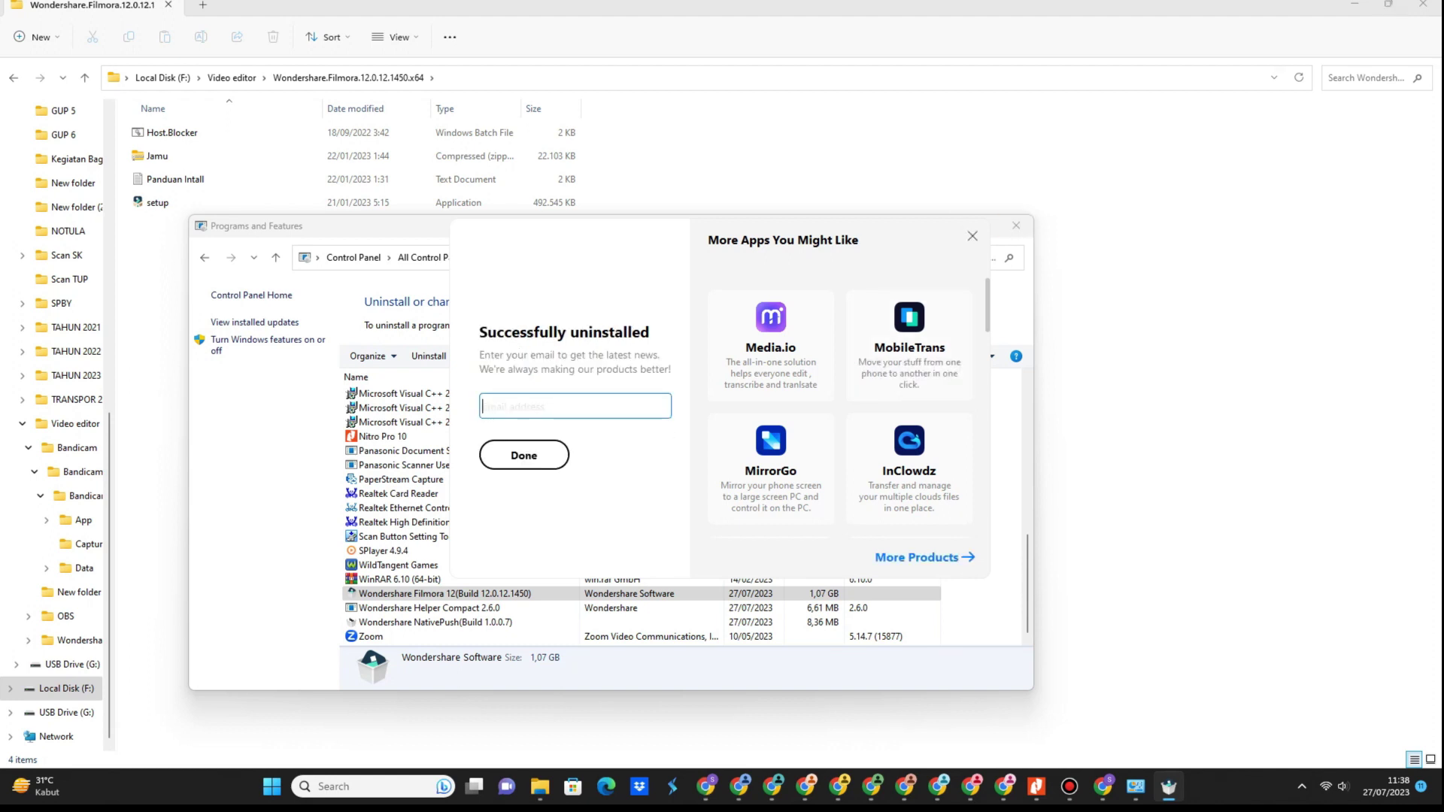
click(973, 236)
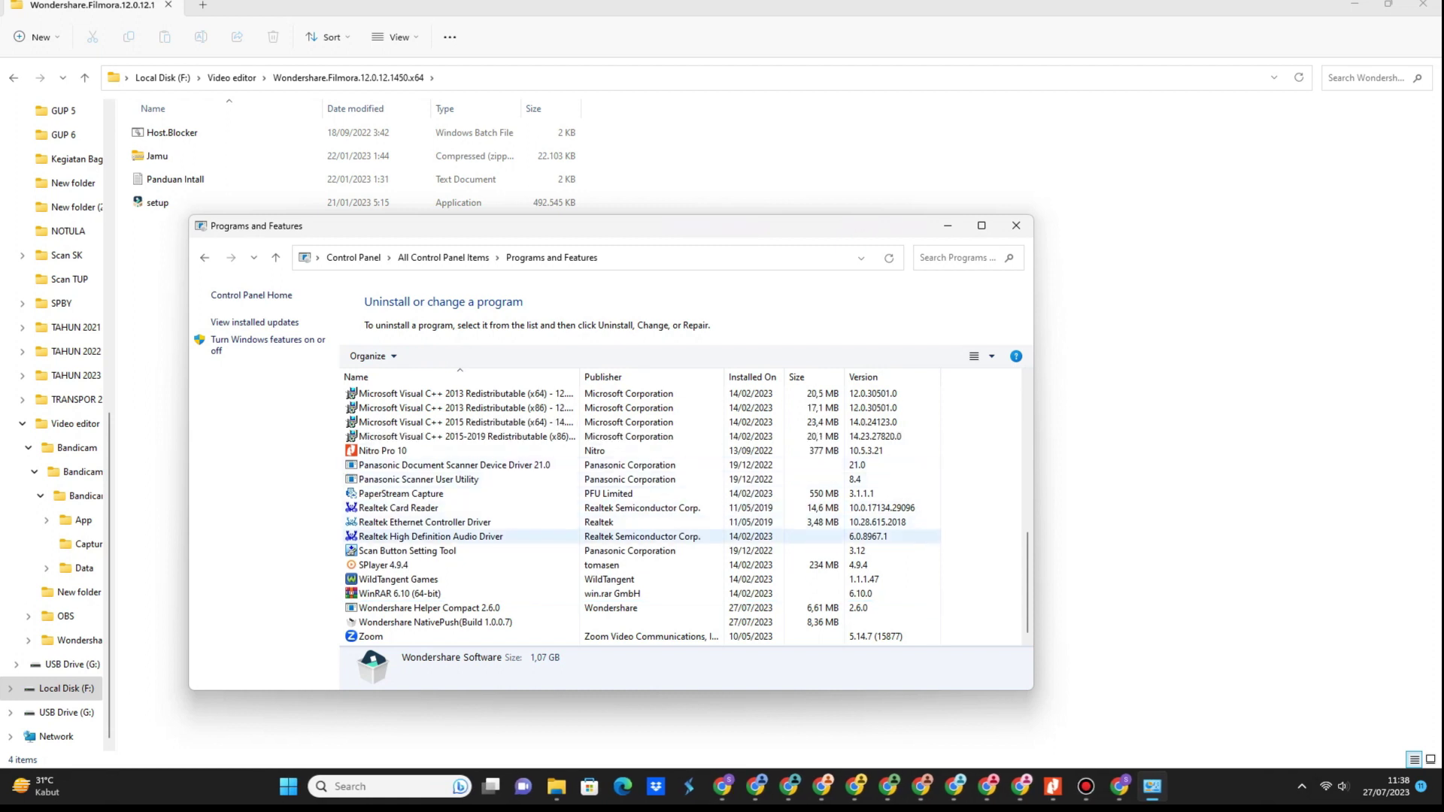
Uninstall Wondershare Helper Compact 2.6.0 and then Wondershare NativePush, confirming each removal.
click(429, 608)
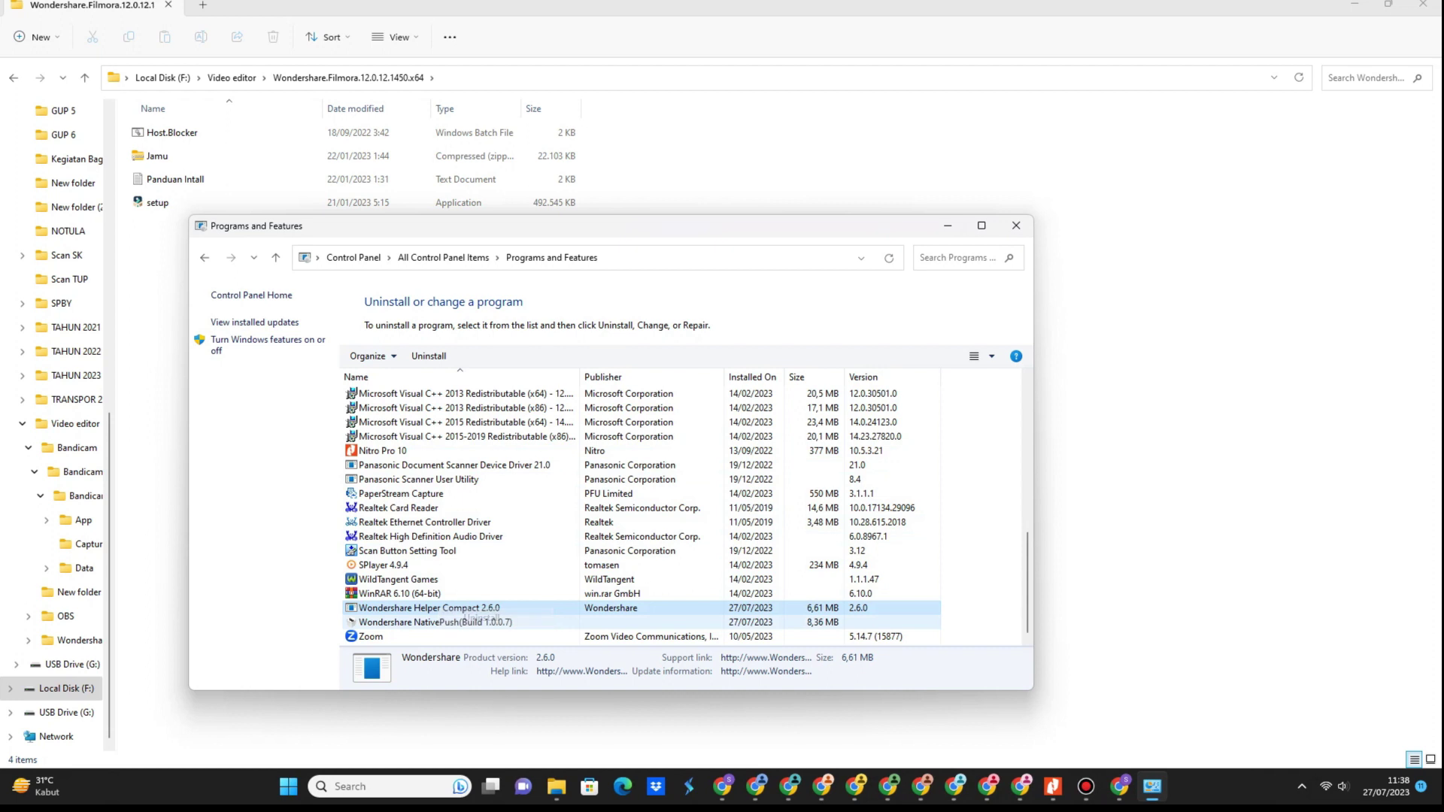
double_click(451, 608)
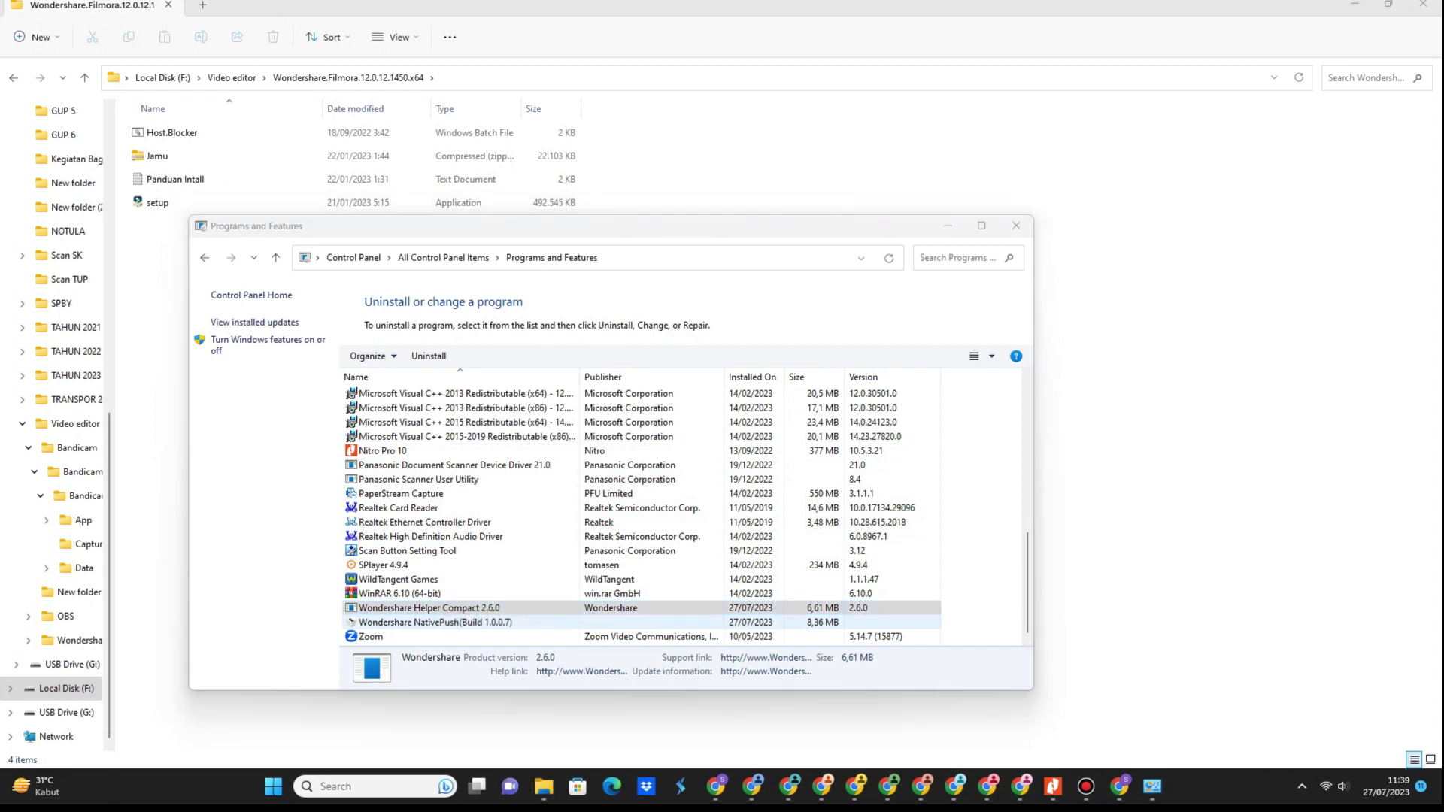
click(768, 438)
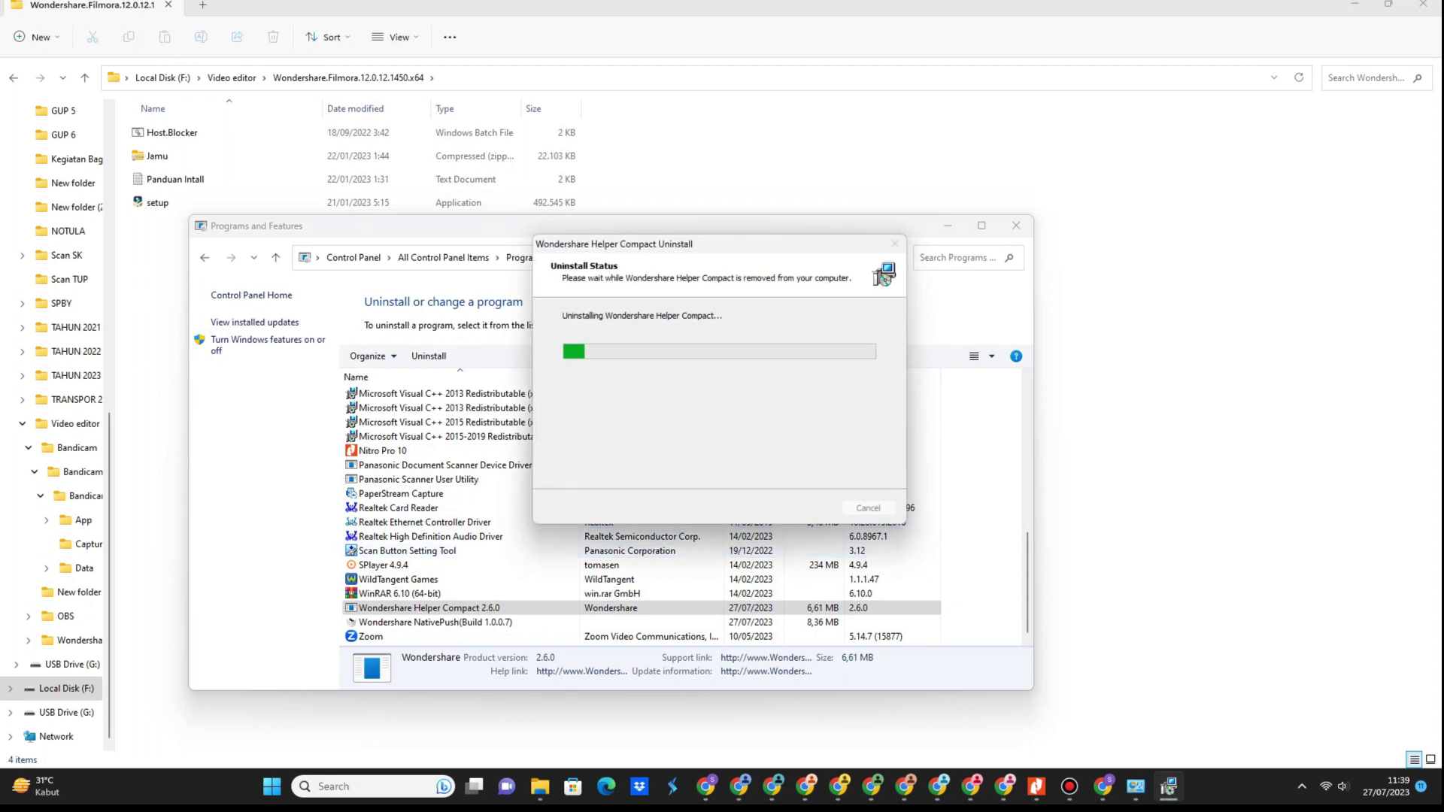
key(Return)
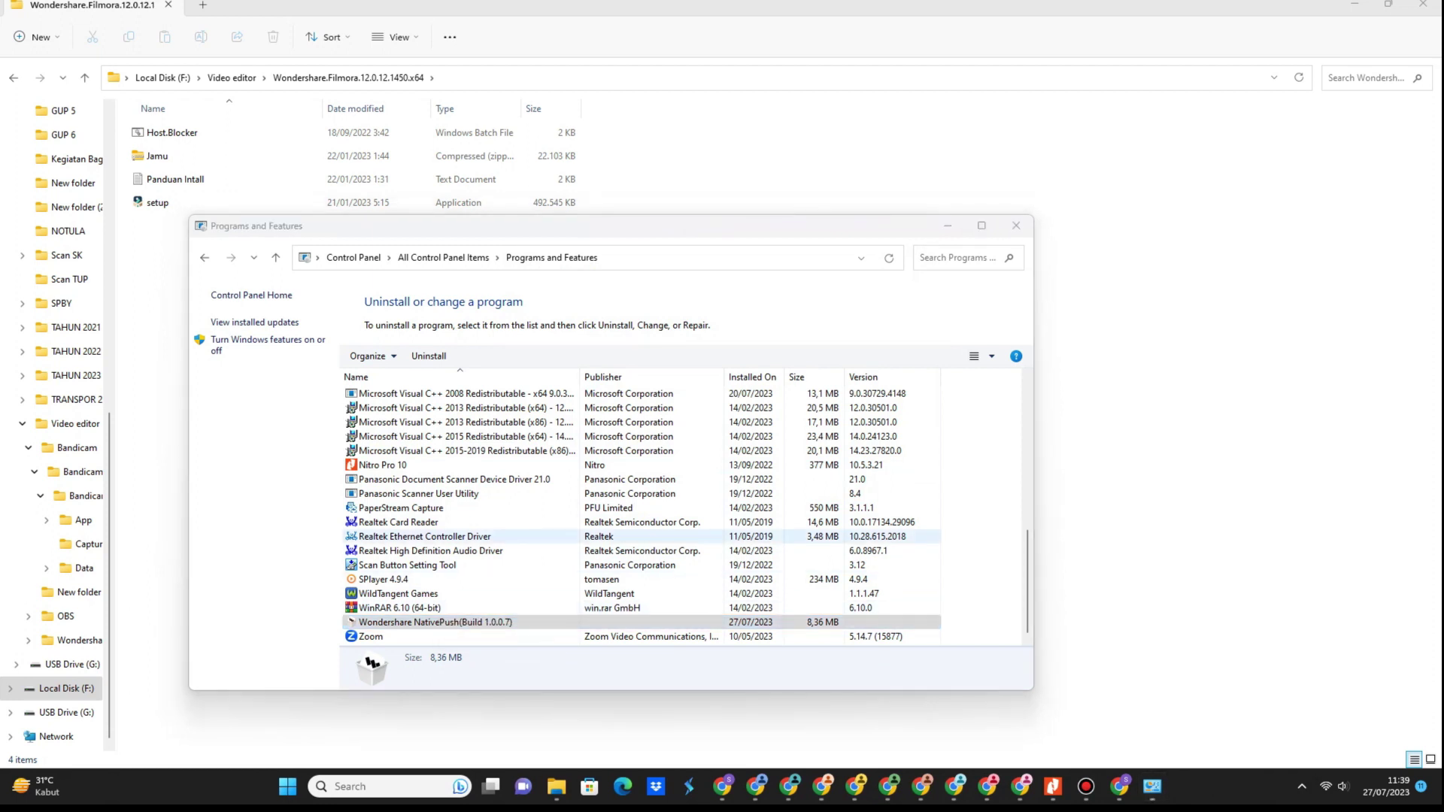
click(773, 440)
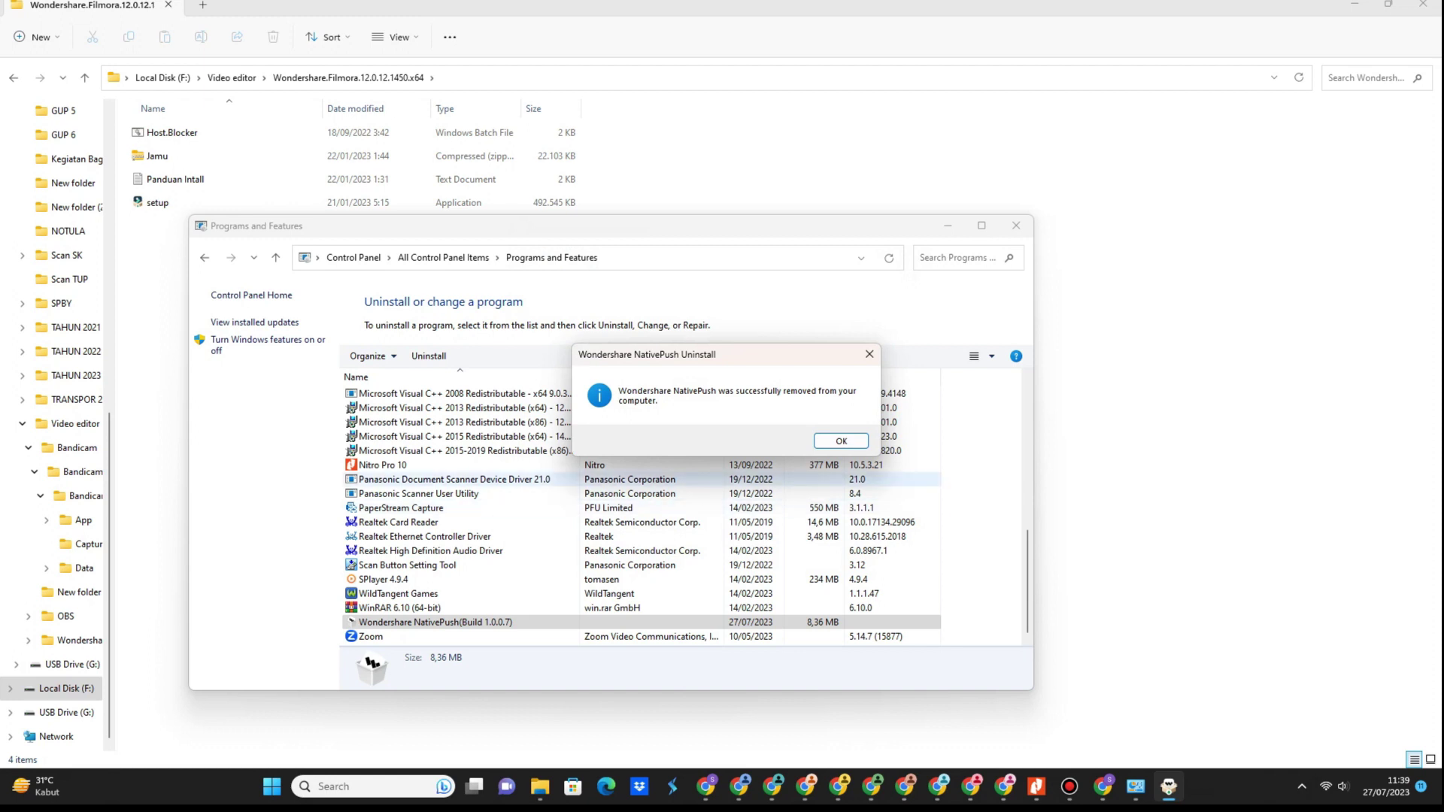
key(Return)
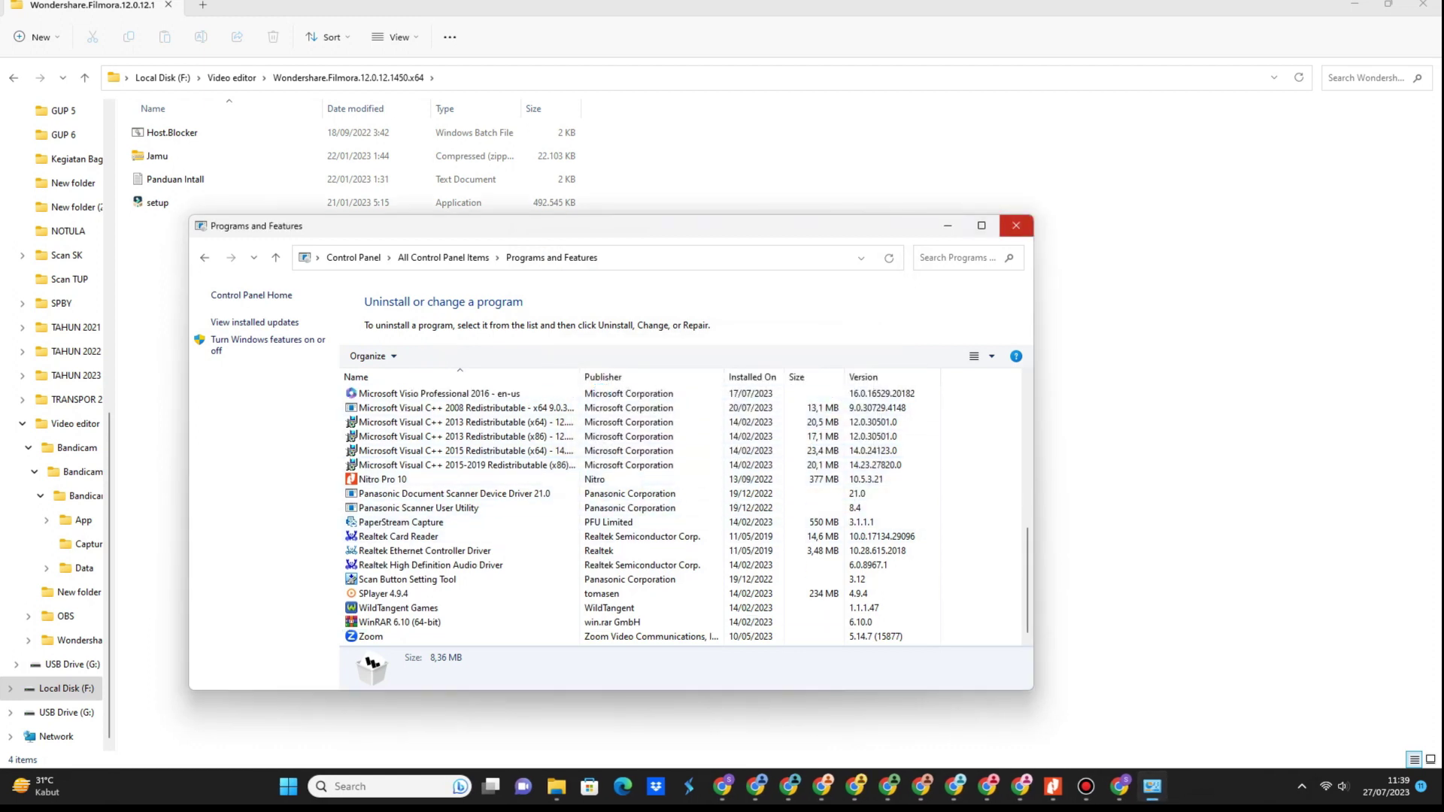
Verify real-time, cloud-delivered, sample submission and tamper protection are all Off in Windows Security.
click(1016, 226)
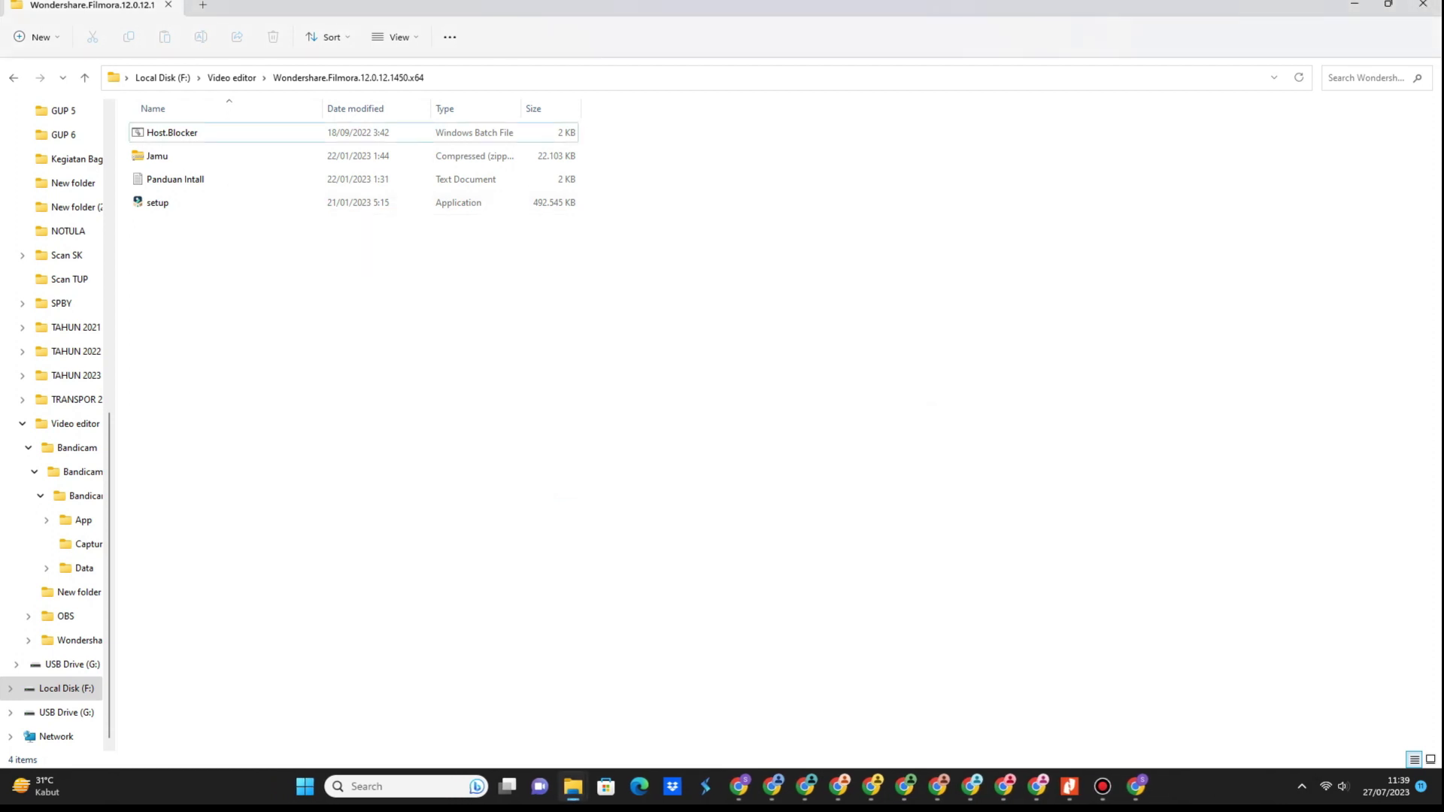
key(super+s)
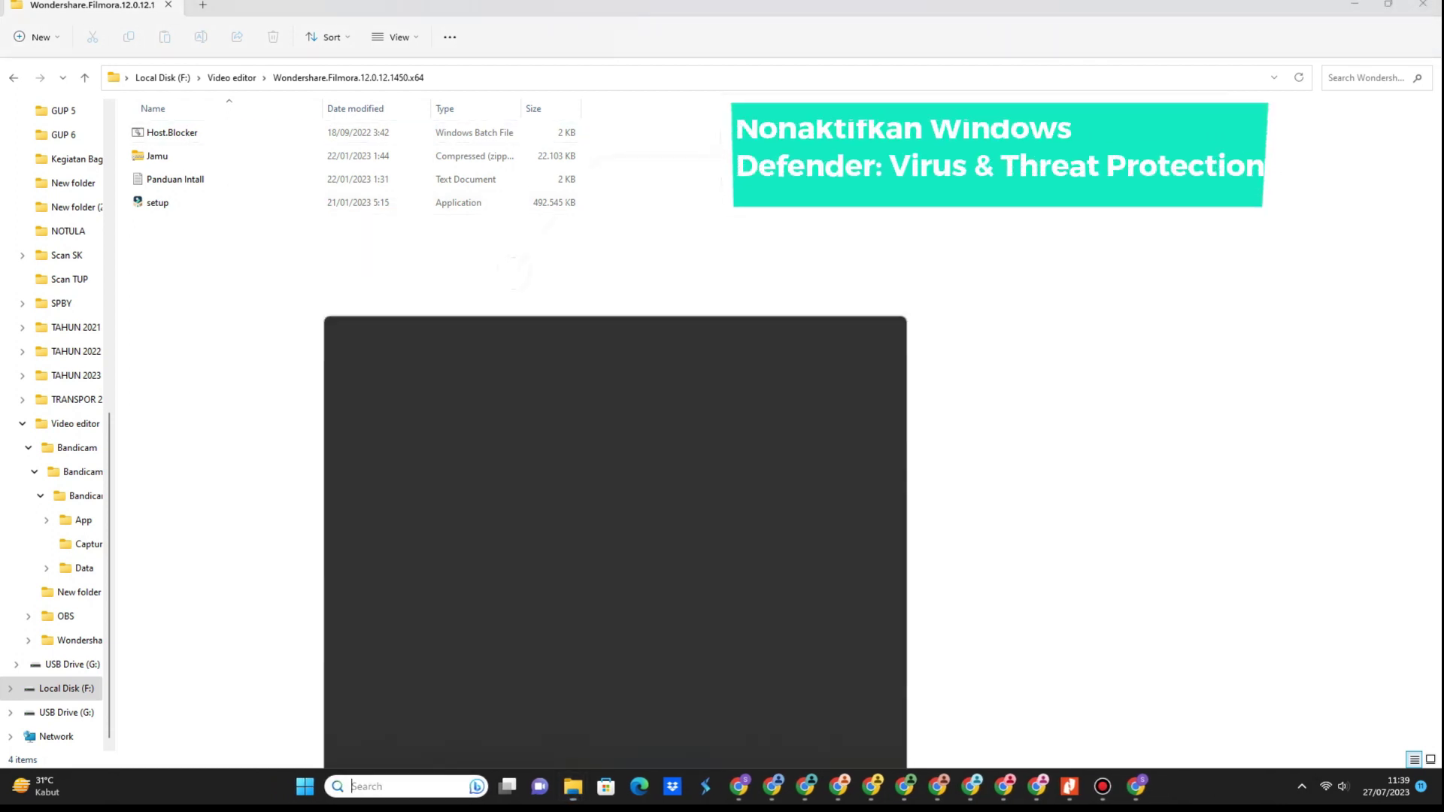
click(514, 273)
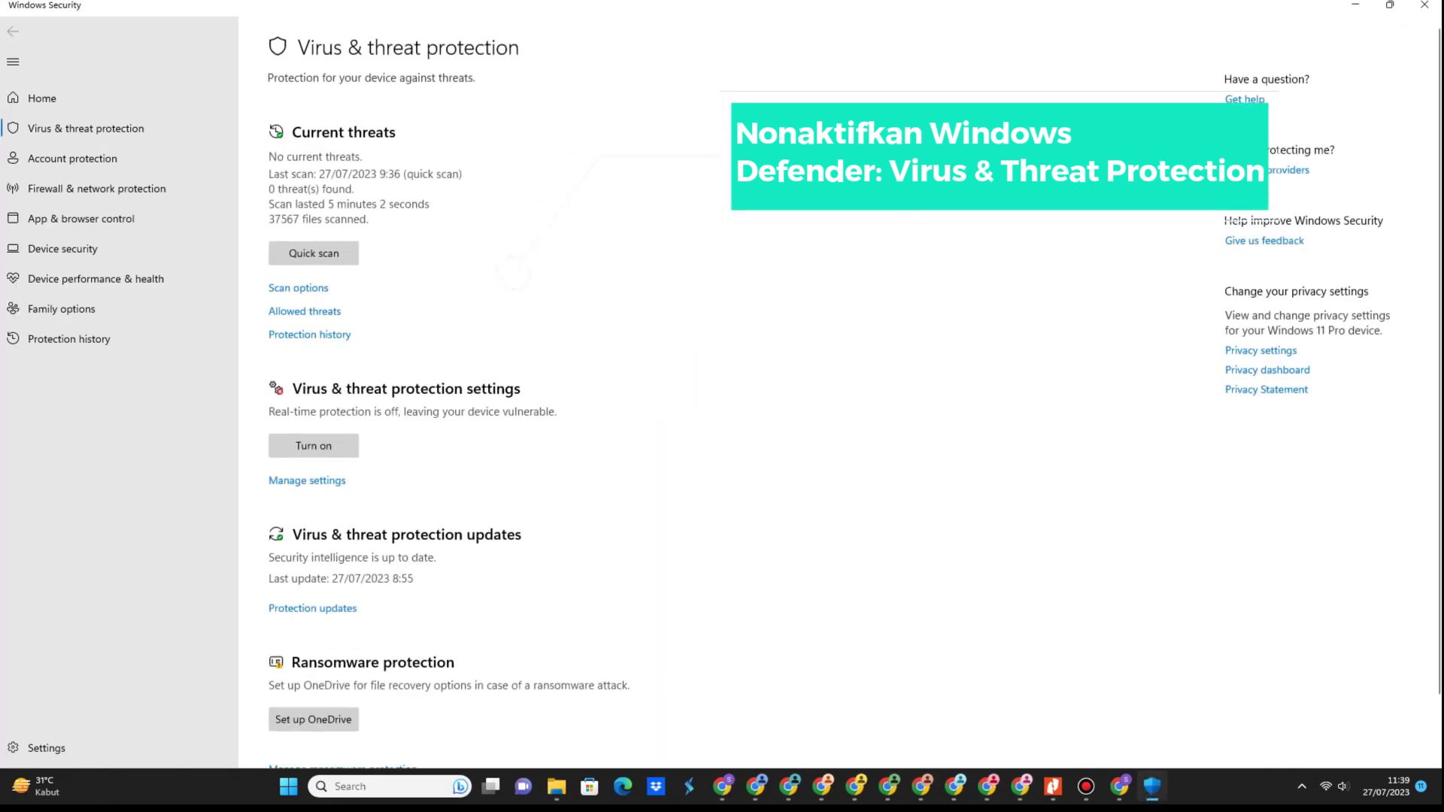
scroll(854, 391, down, 2)
click(307, 410)
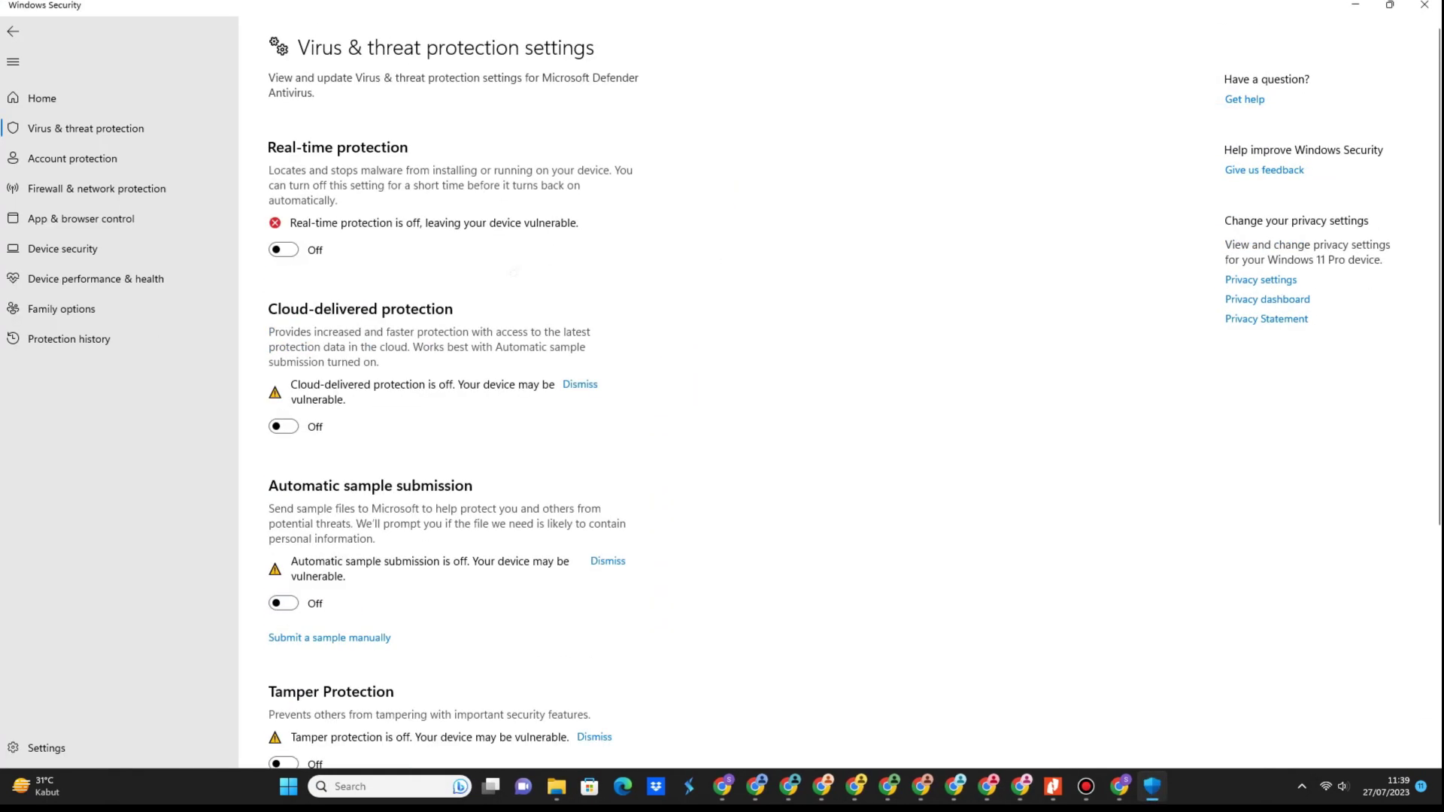
scroll(838, 392, down, 5)
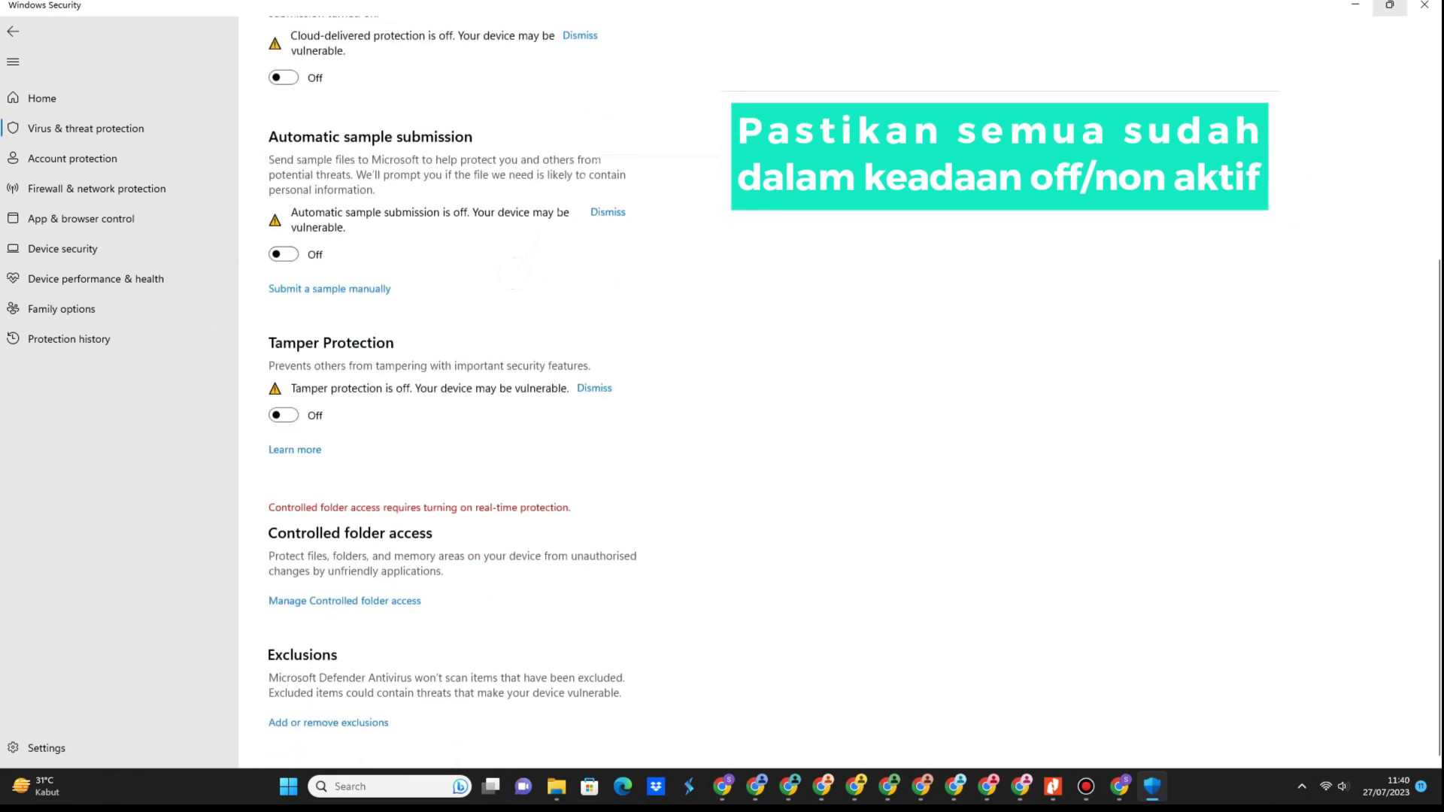
click(1424, 5)
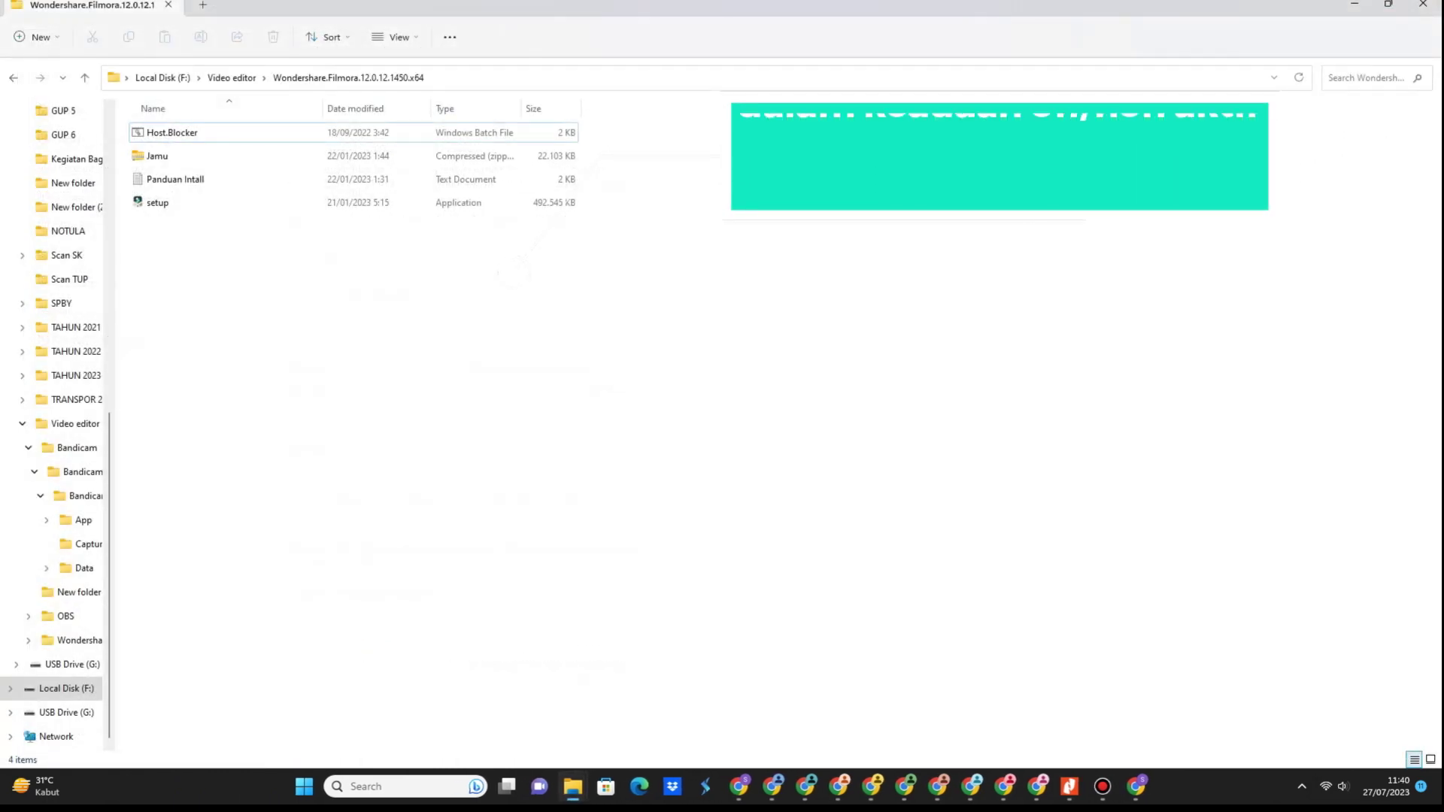
Run setup from the Wondershare.Filmora.12.0.12.1450.x64 folder to start the Filmora installer.
click(158, 203)
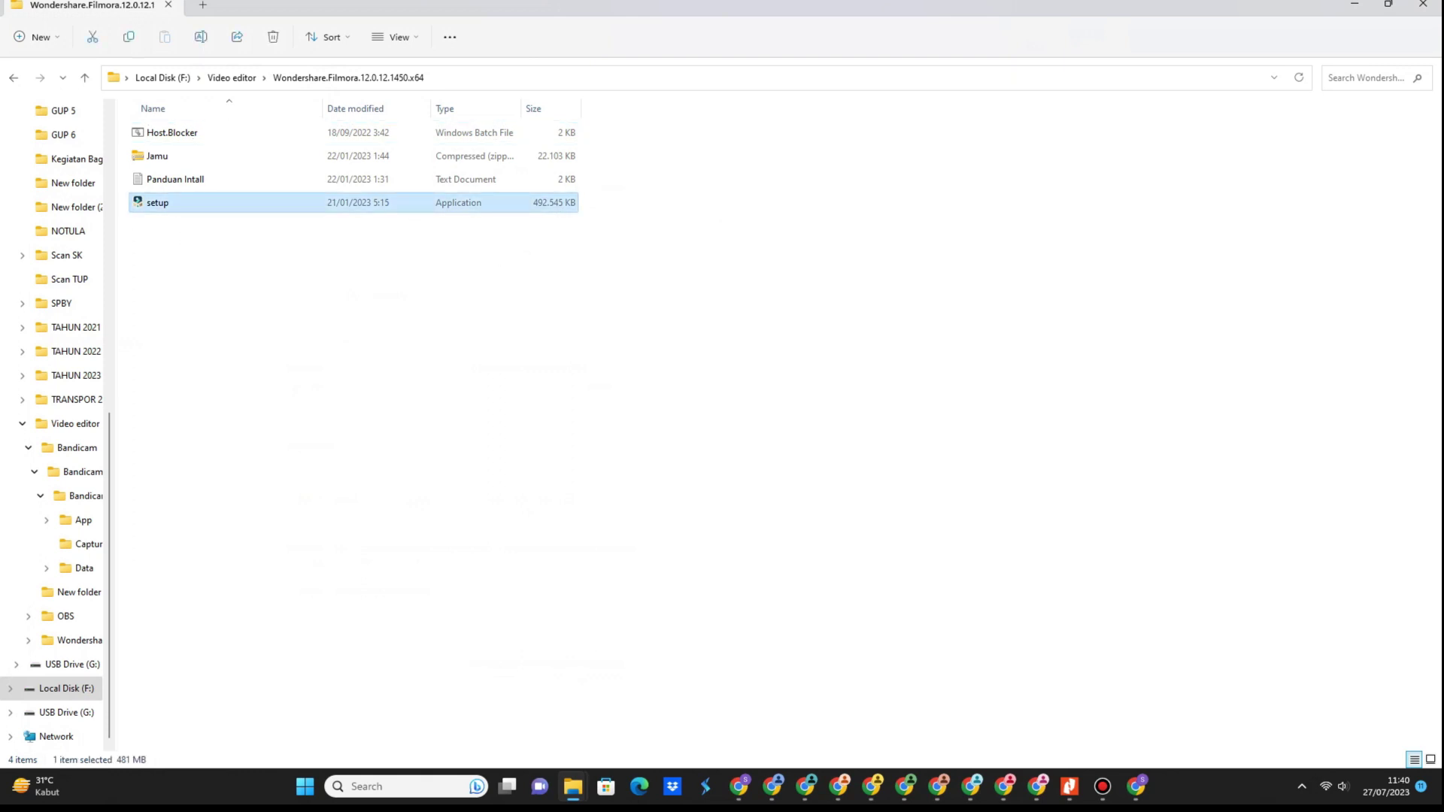
double_click(158, 203)
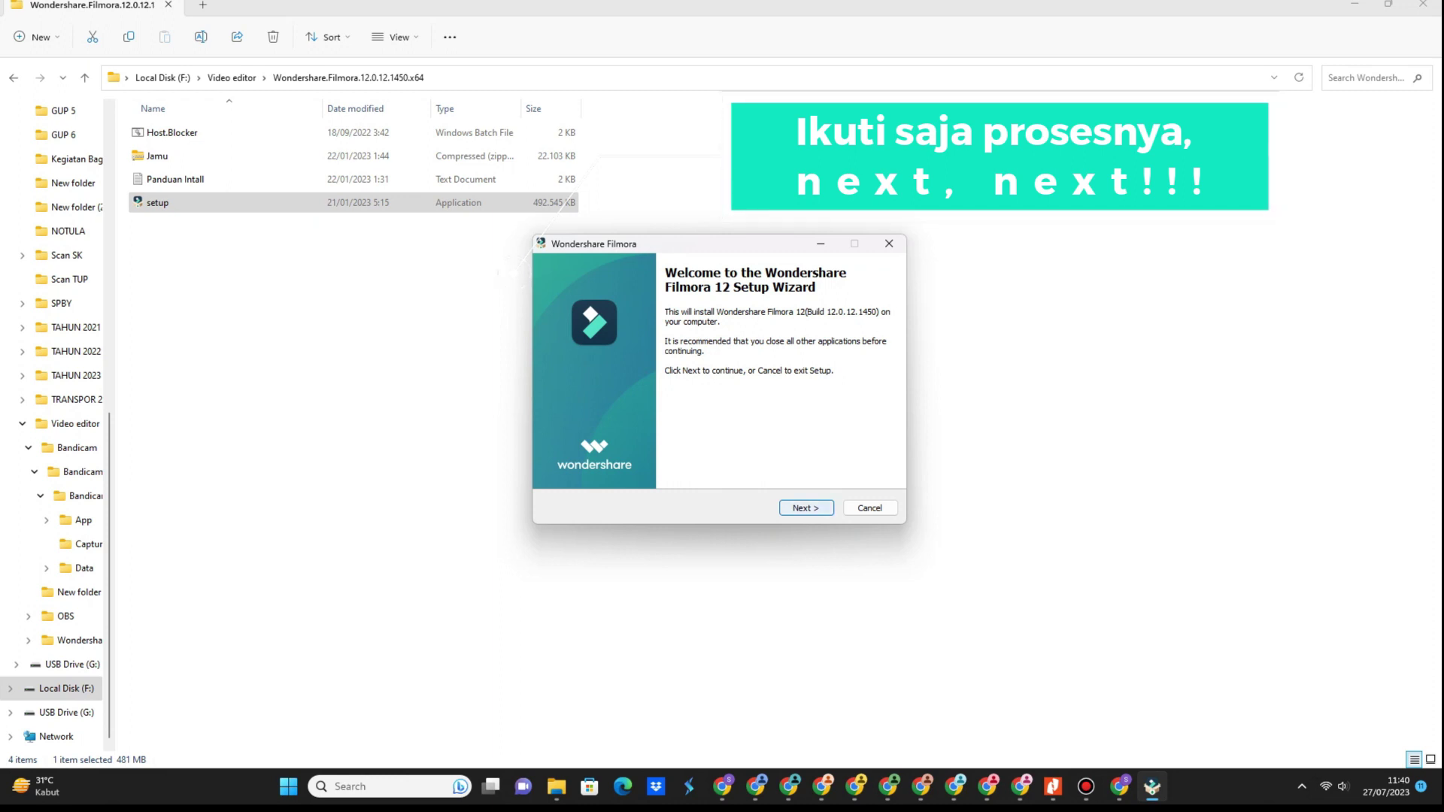
Get past the welcome page and accept the Filmora license agreement.
key(Return)
key(space)
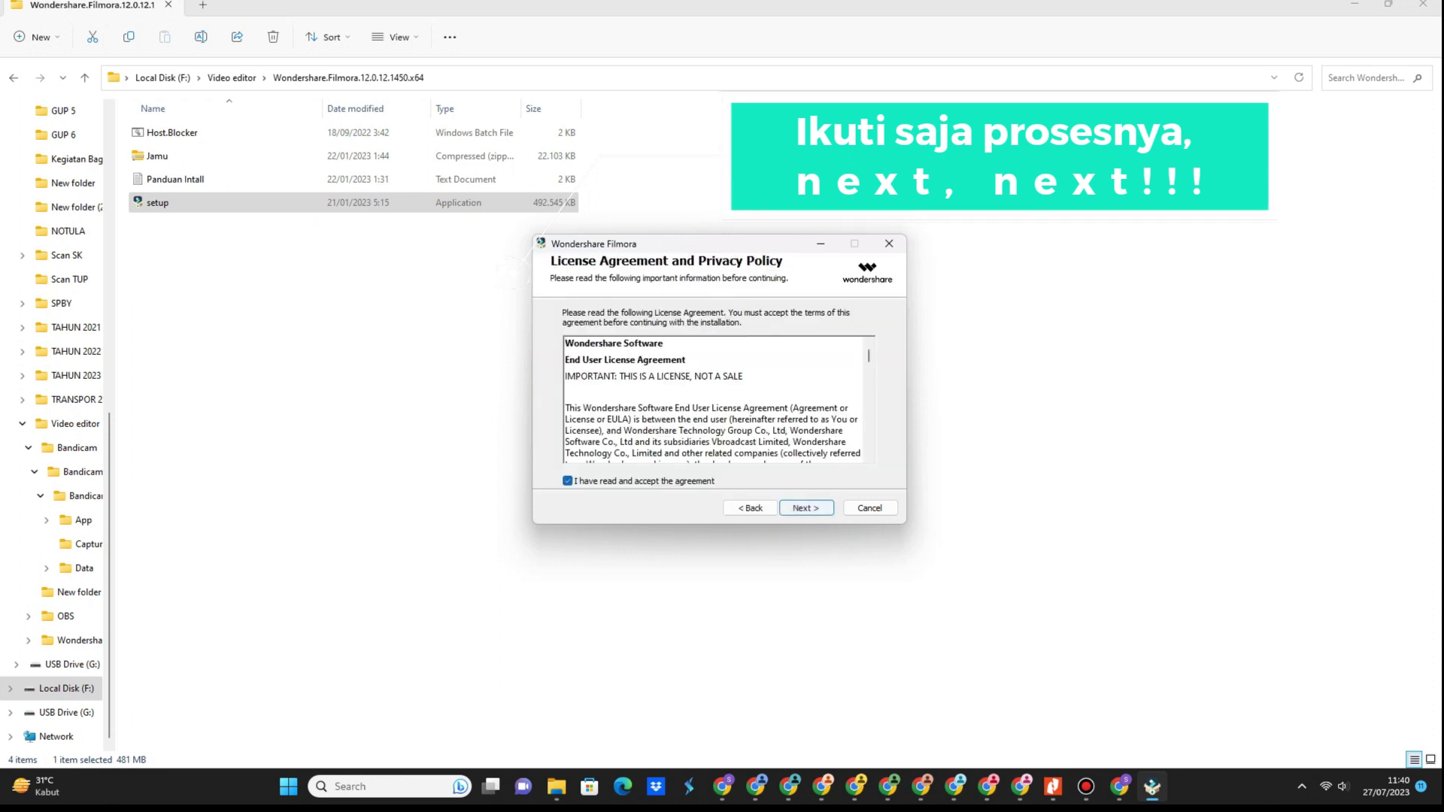
key(Return)
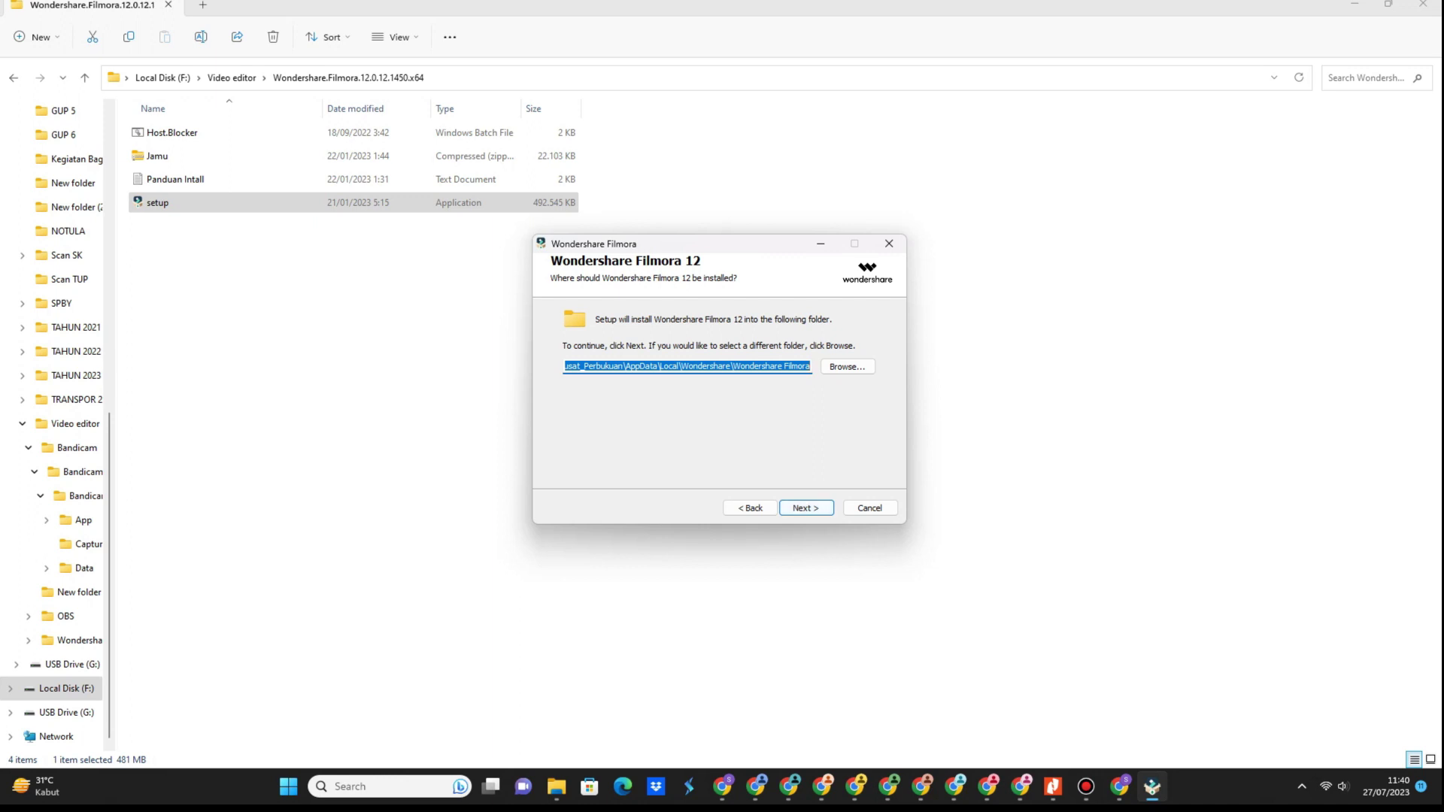
Turn off Wi-Fi, then start installing Filmora 12 into the default folder.
click(1334, 787)
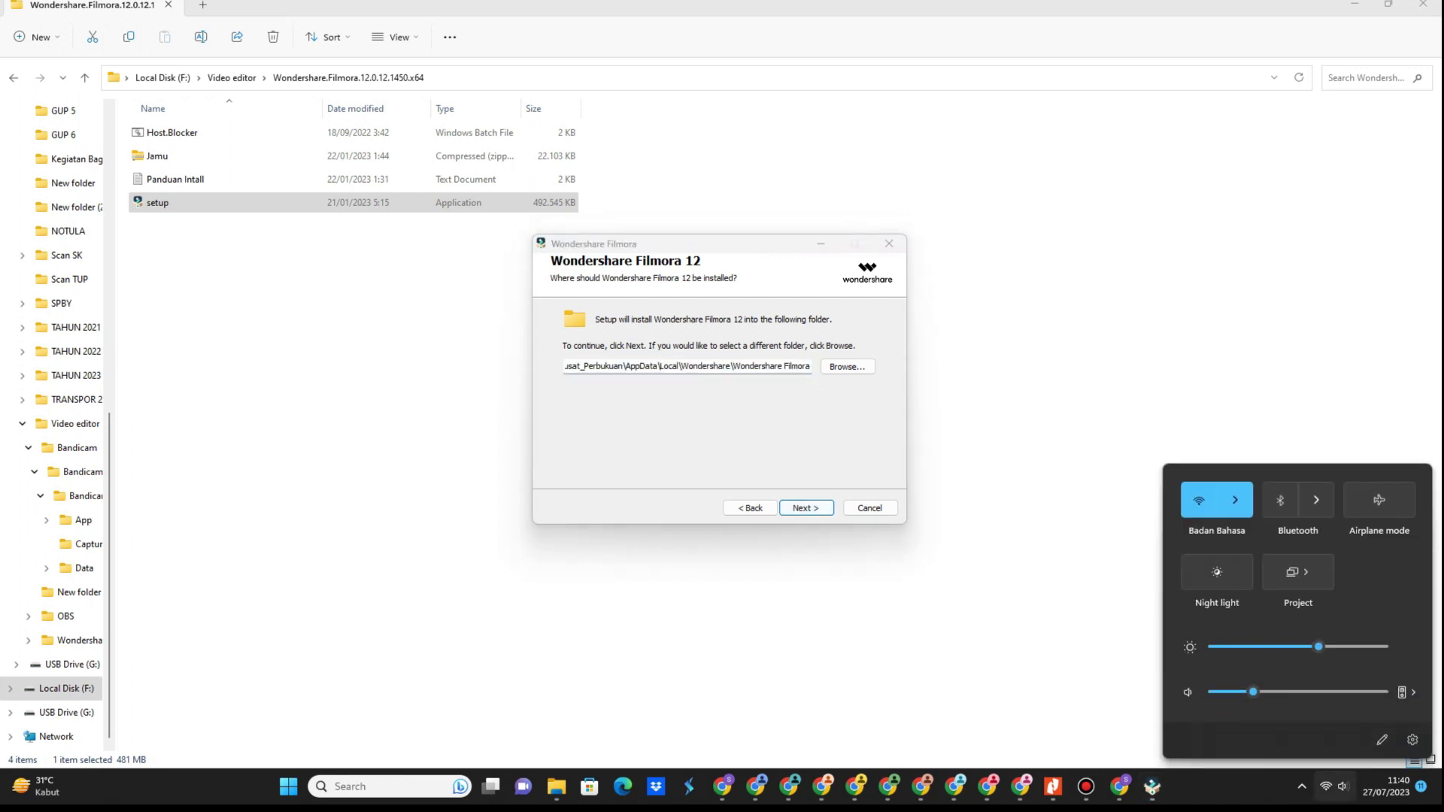
click(1200, 500)
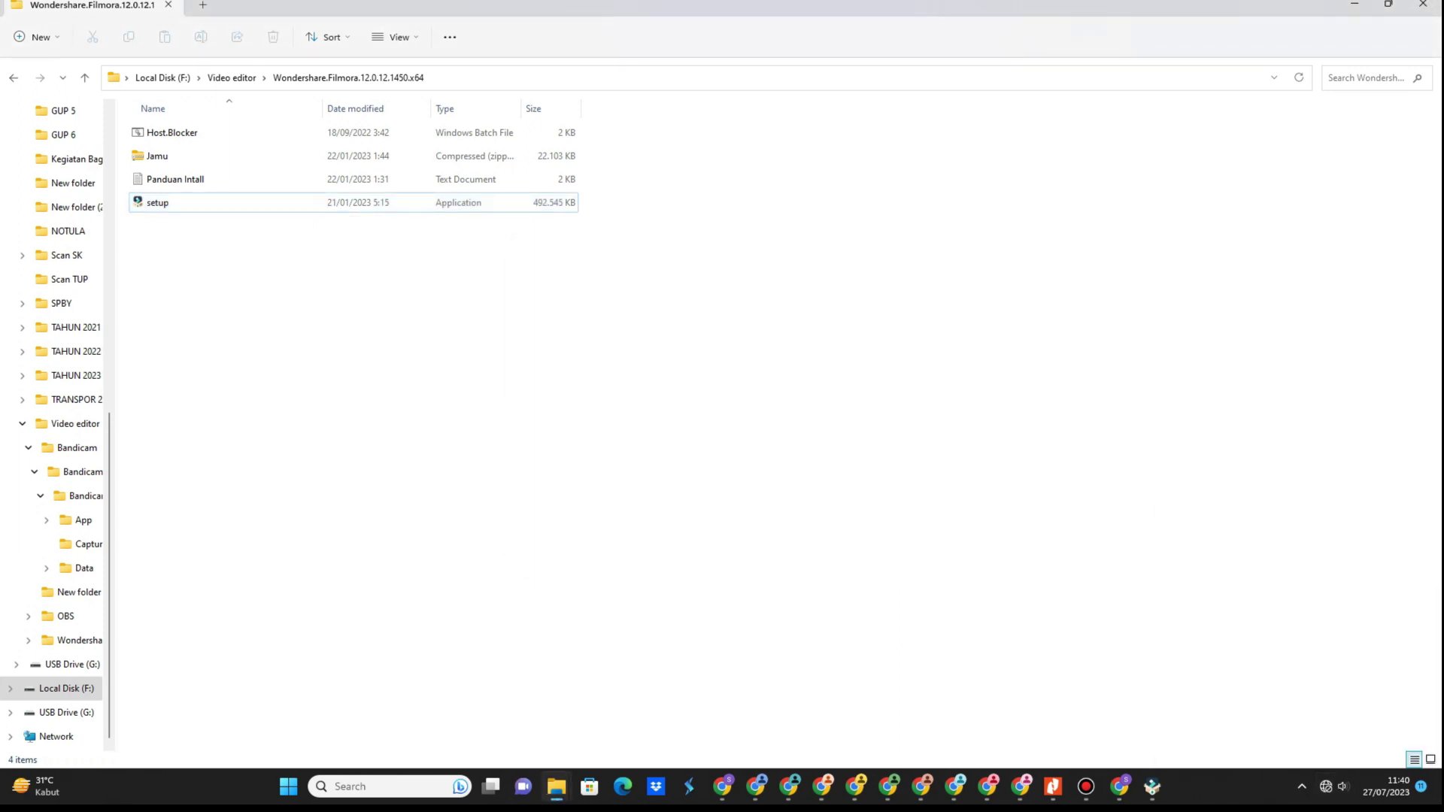
click(1153, 786)
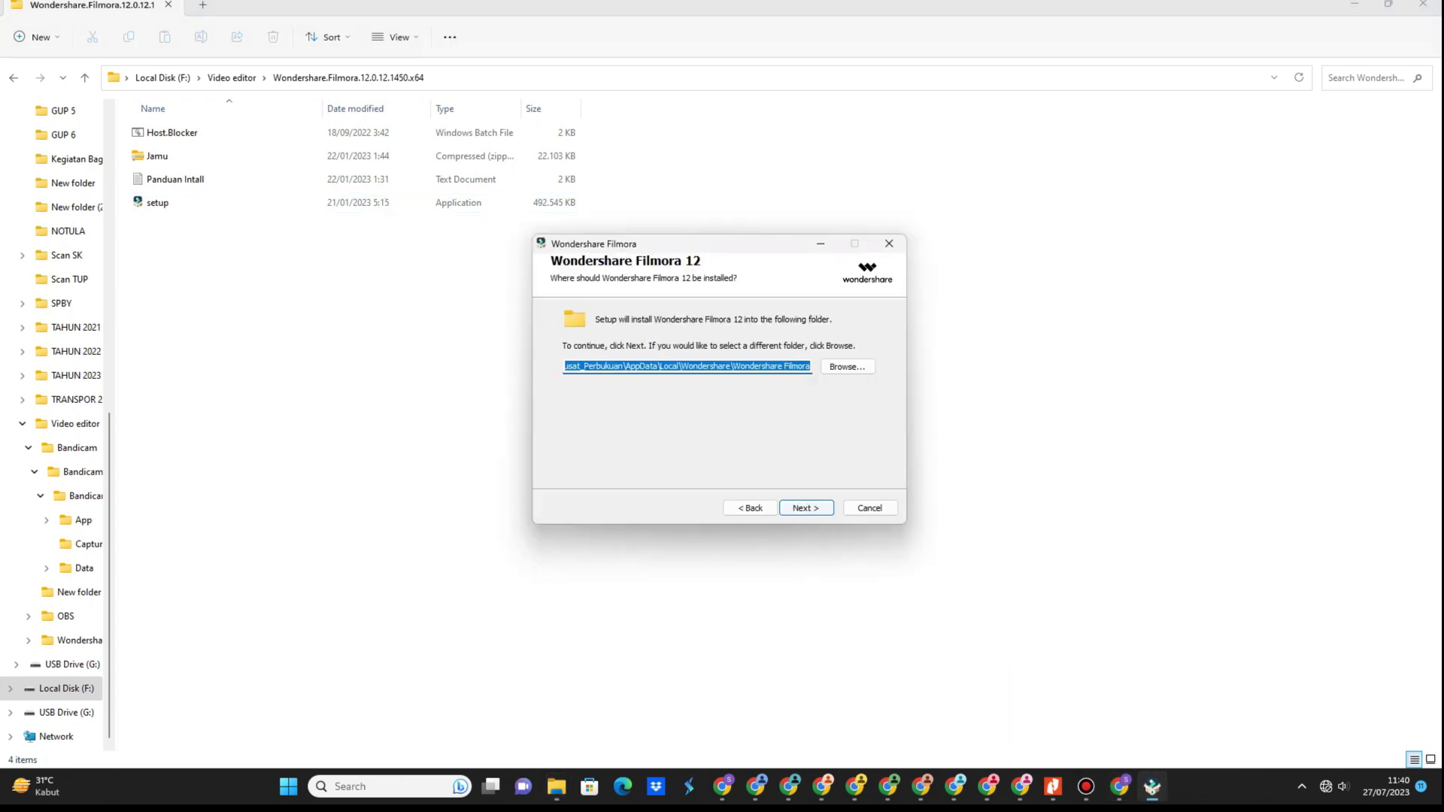
key(Return)
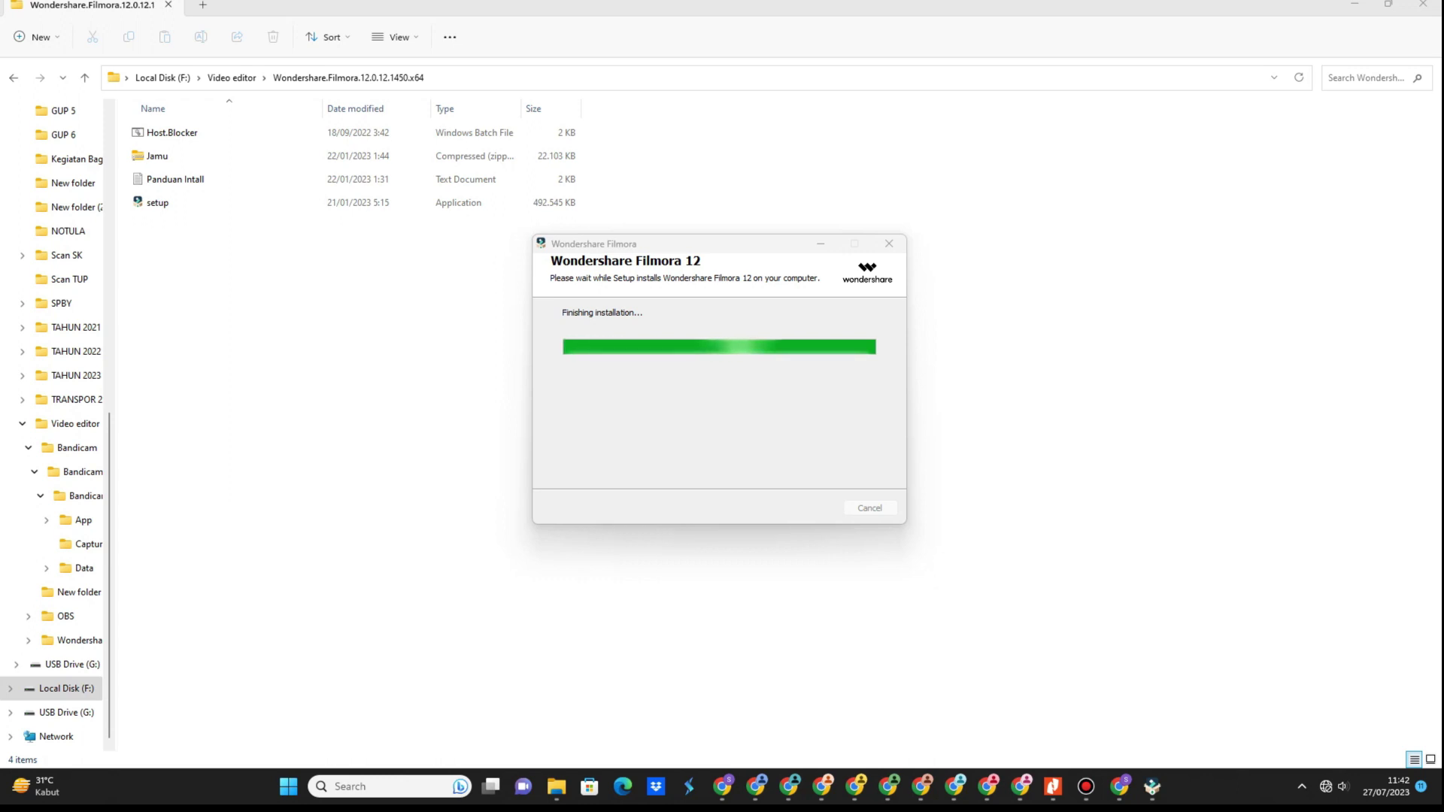
Wait for installation to complete and launch Filmora 12.0.12.
scroll(53, 421, up, 1)
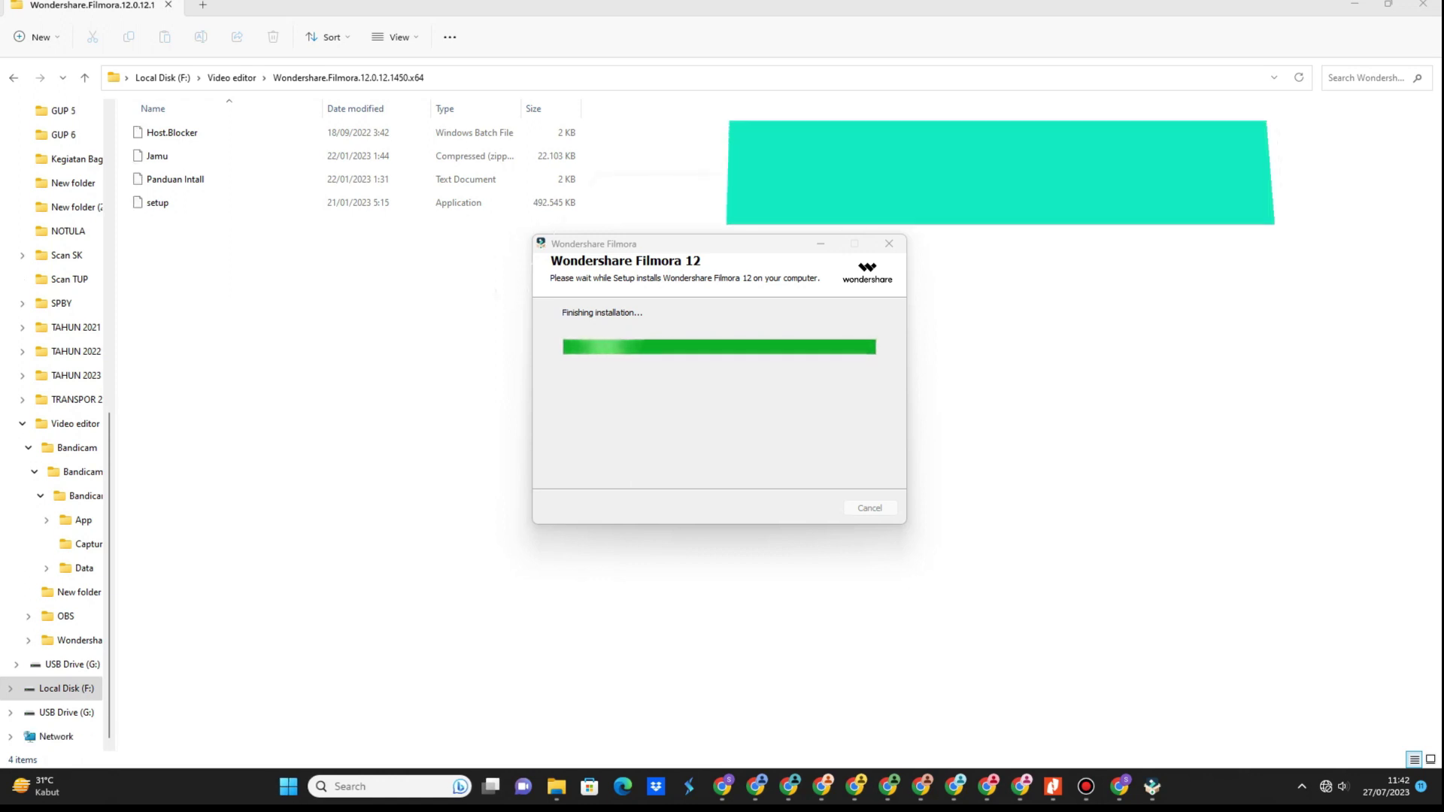
key(Return)
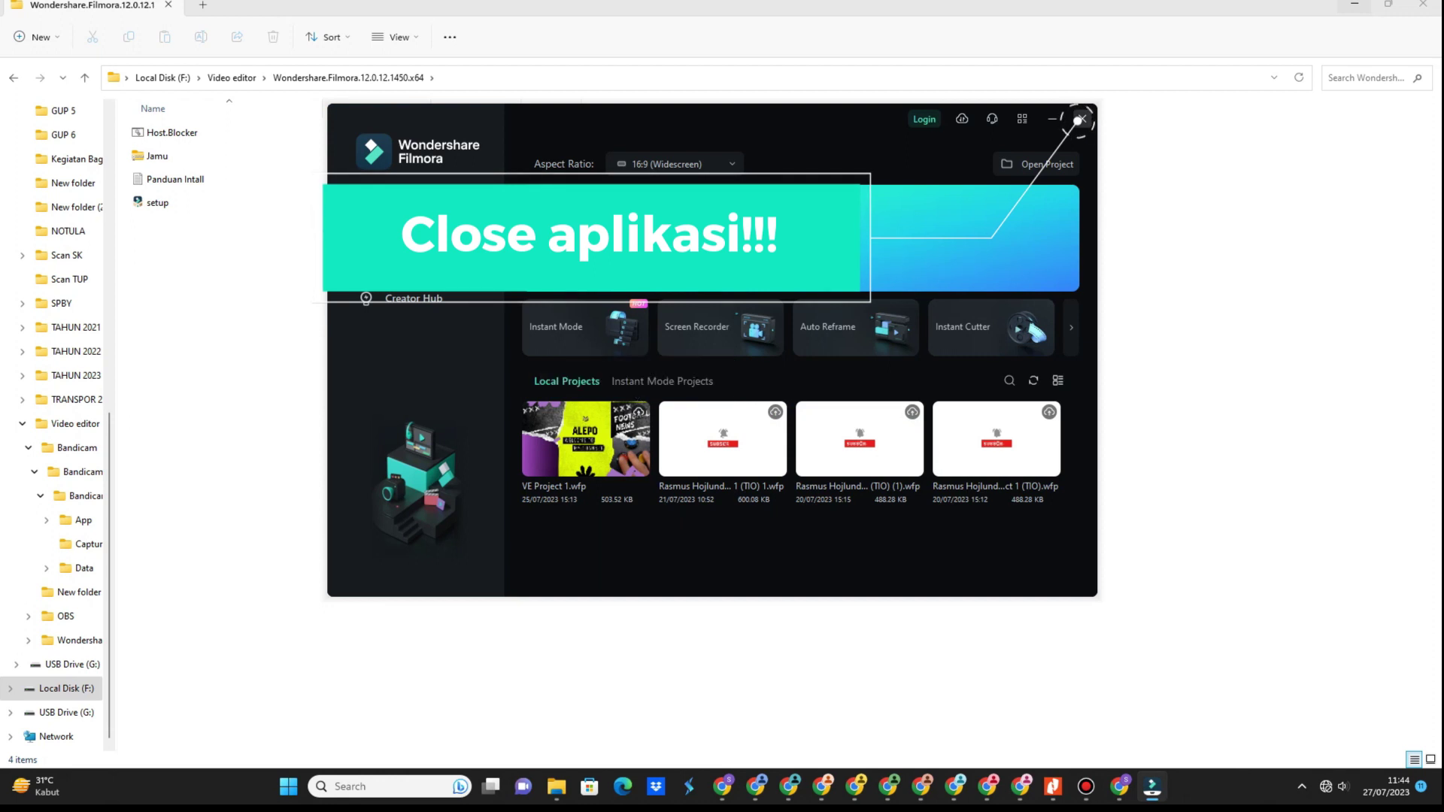
Close Filmora and extract the Jamu archive here with WinRAR.
click(1081, 119)
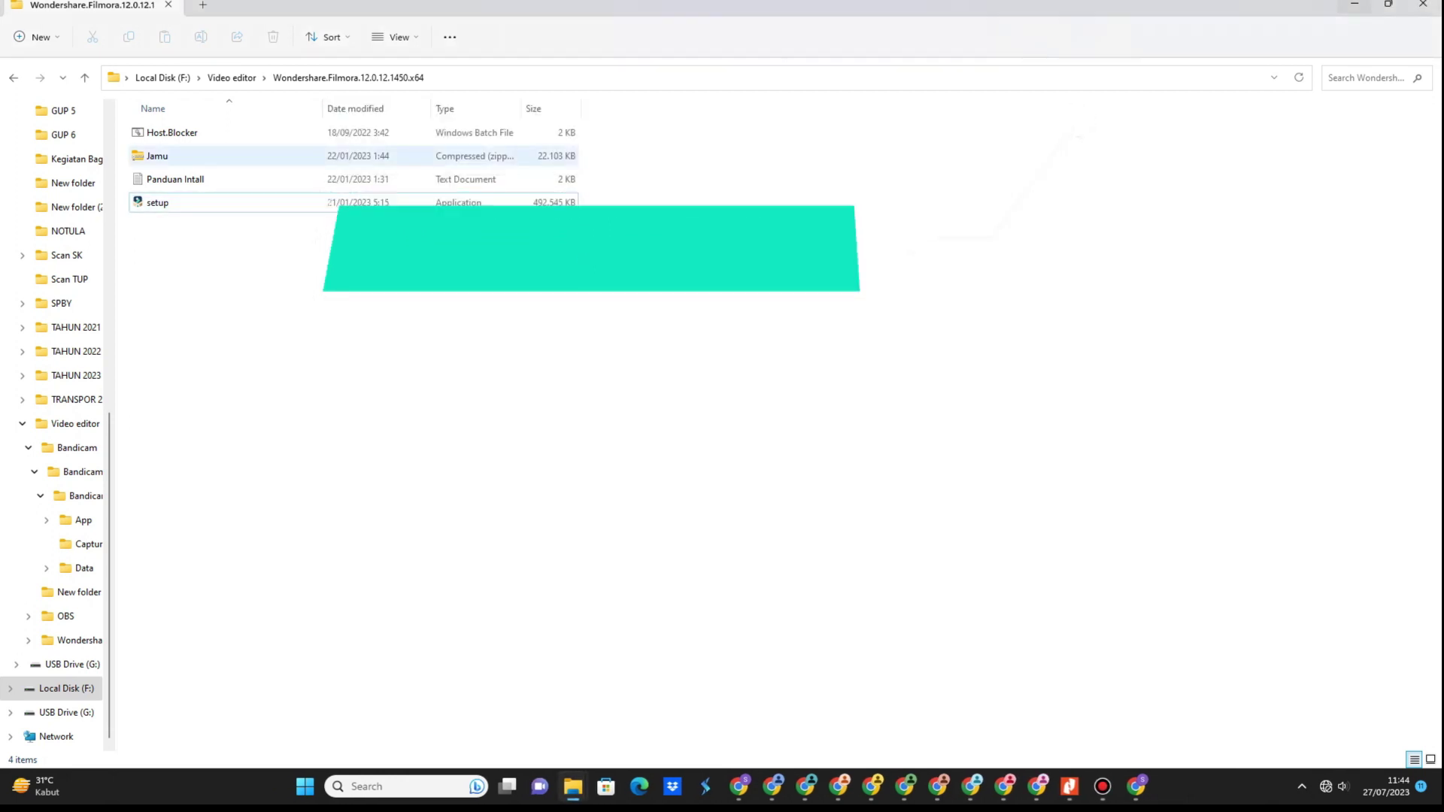
click(157, 156)
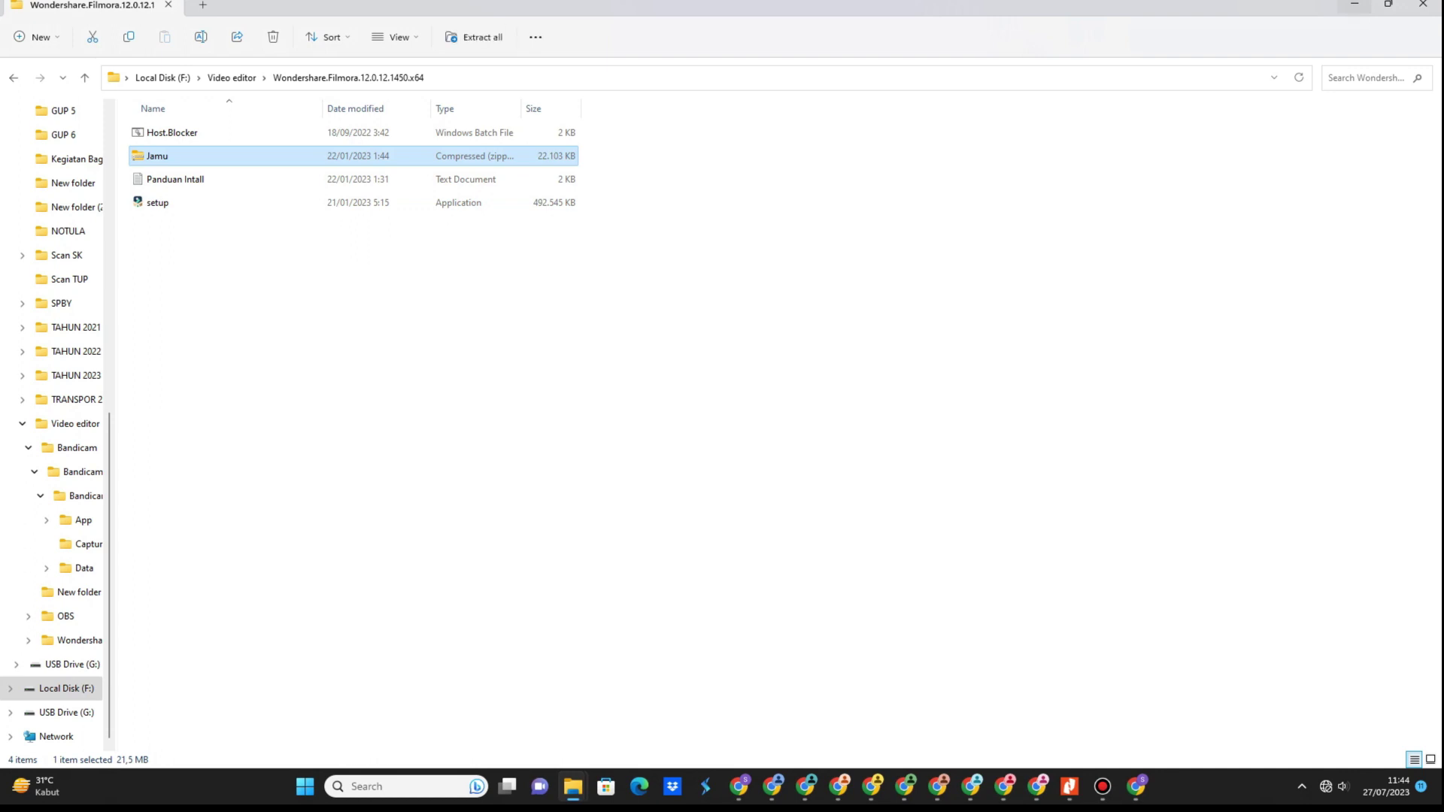
right_click(186, 158)
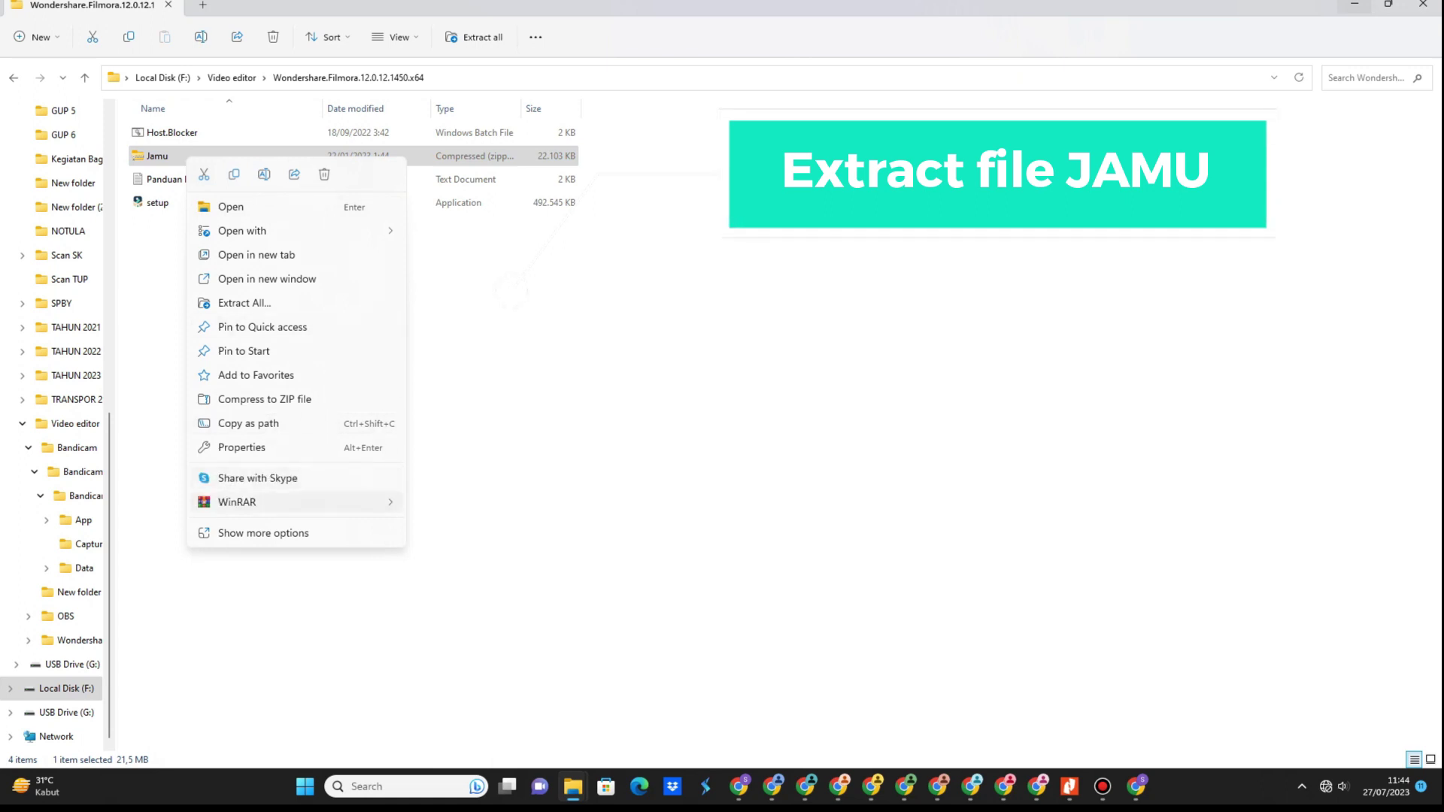
click(301, 501)
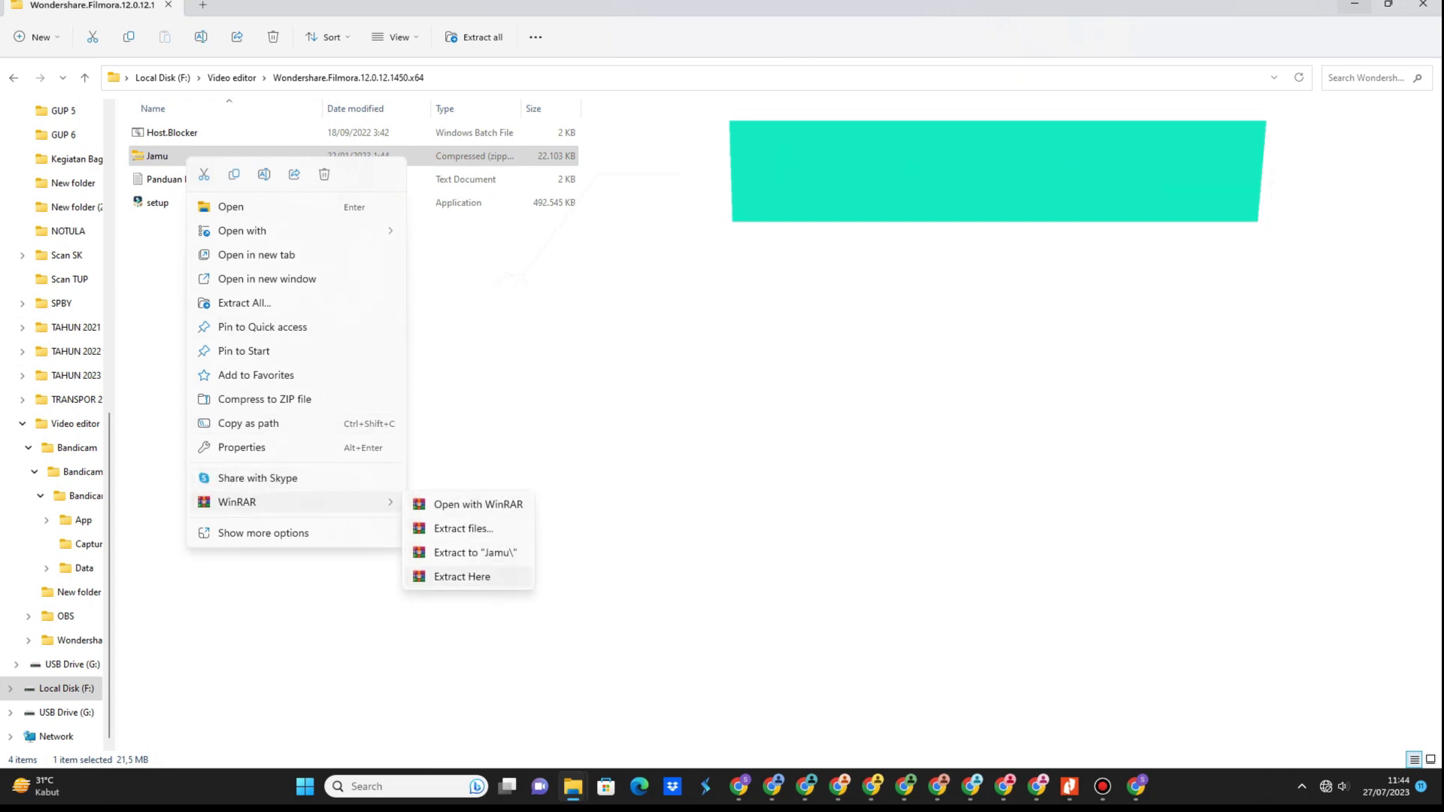
click(461, 574)
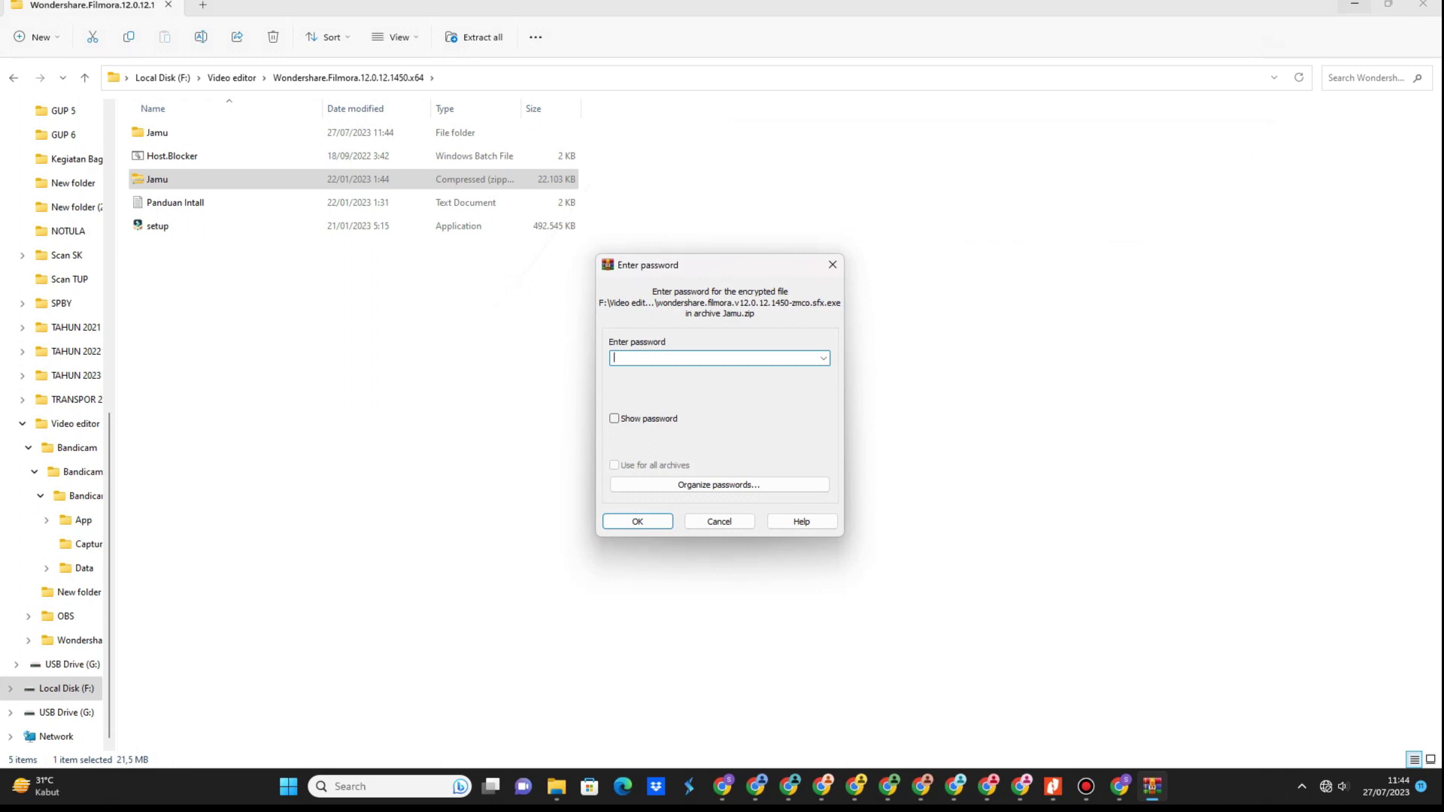
Enter the archive password with Show password ticked and confirm to extract Jamu.zip.
click(176, 202)
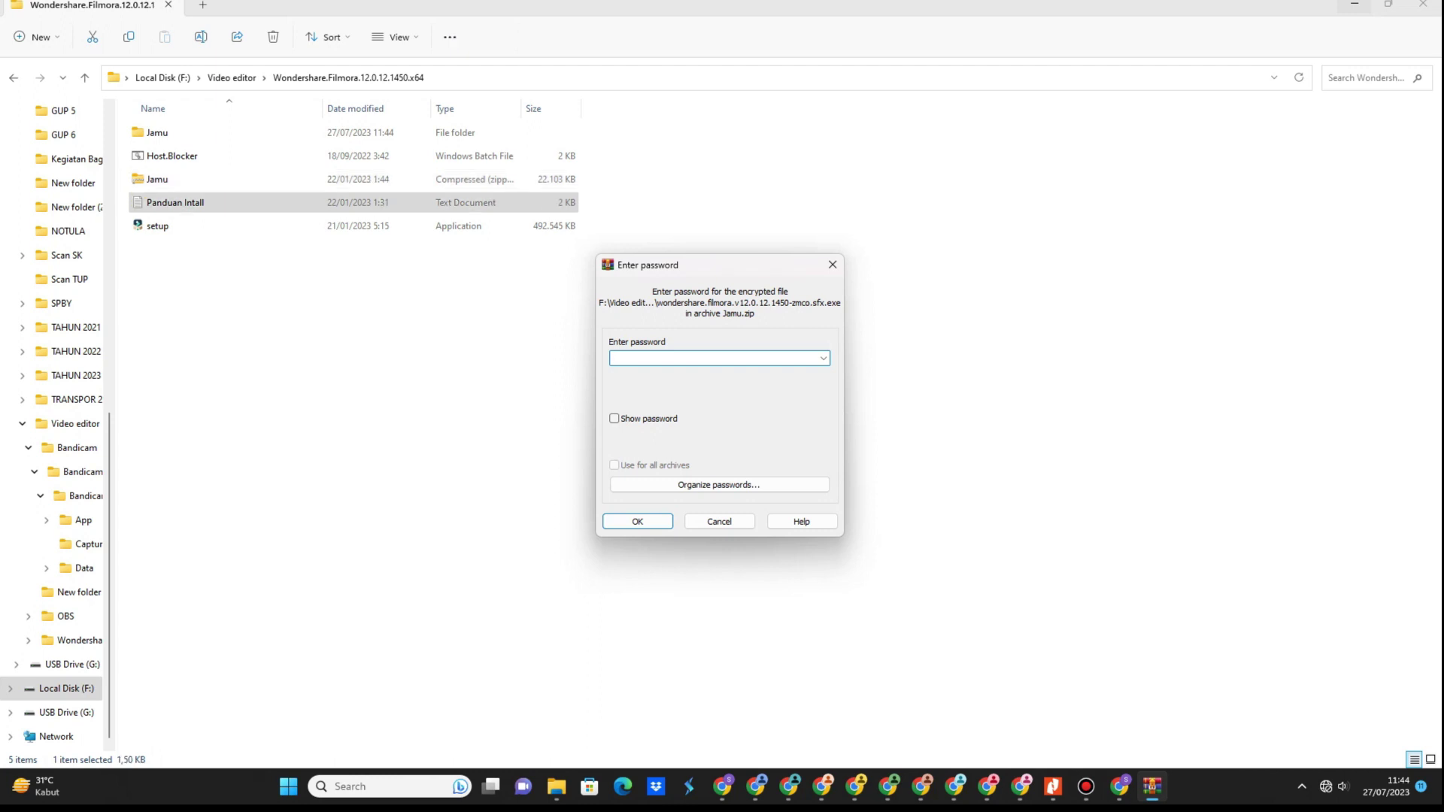
key(alt+s)
text(1234)
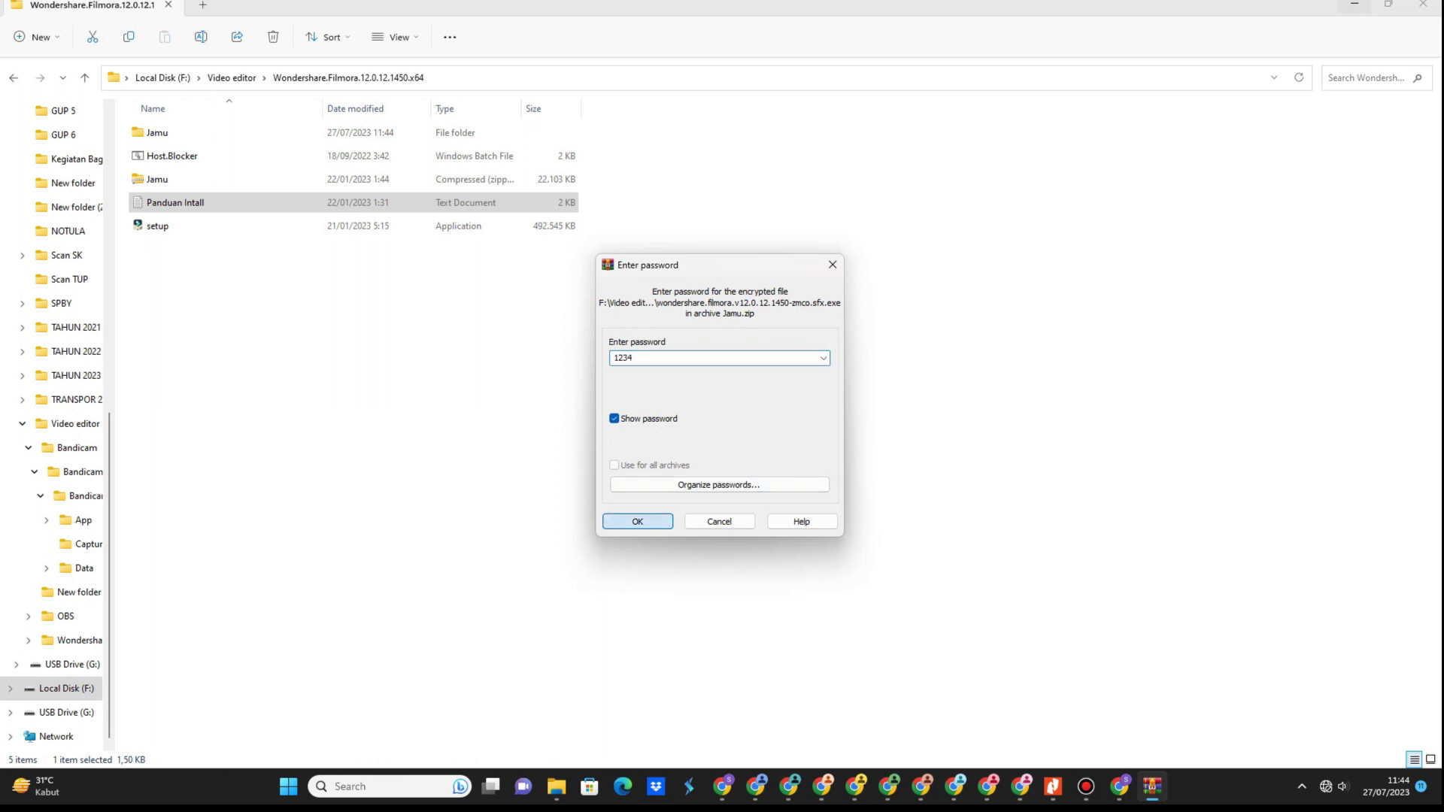
key(Return)
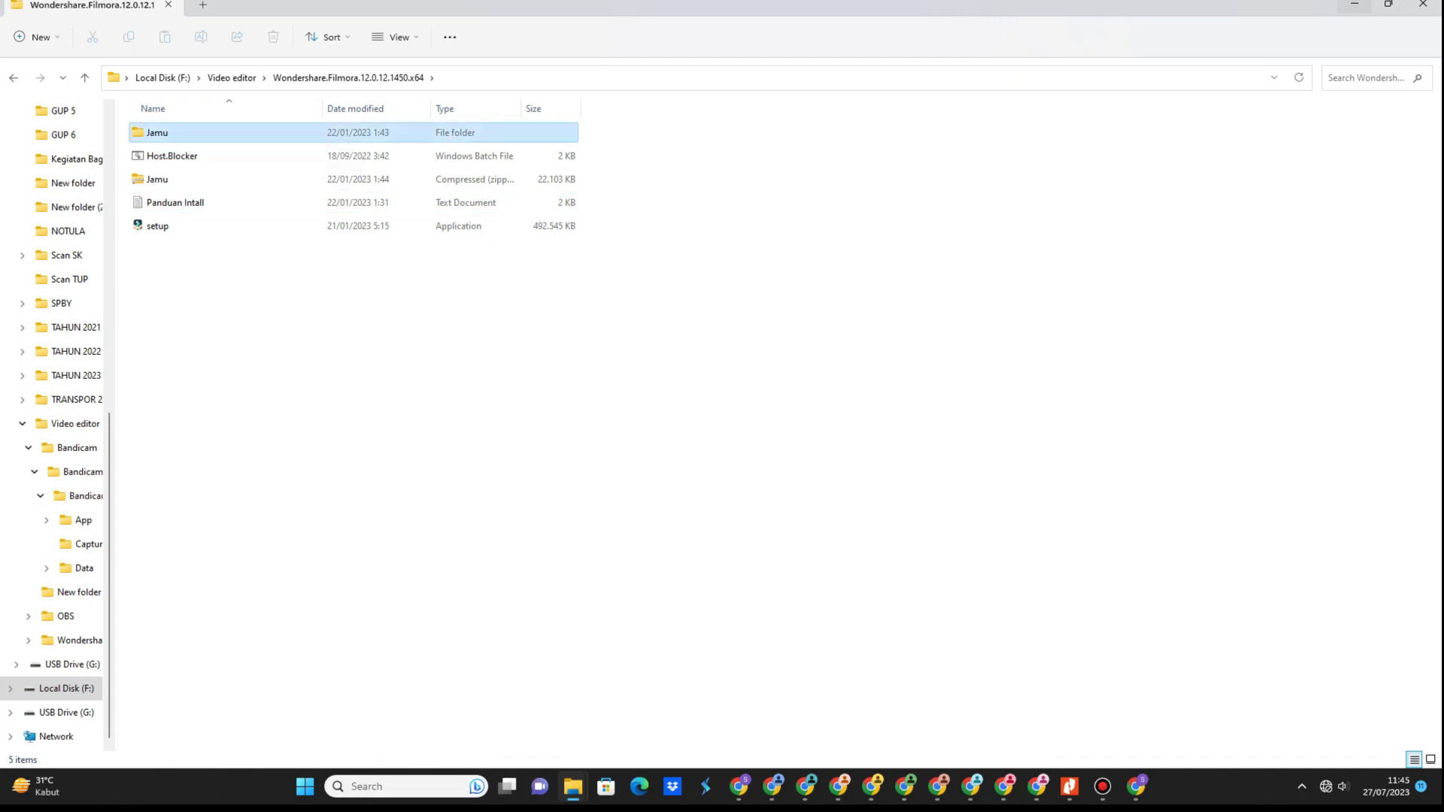
In the Jamu folder, run the Filmora patcher as administrator and enter its first password.
key(Return)
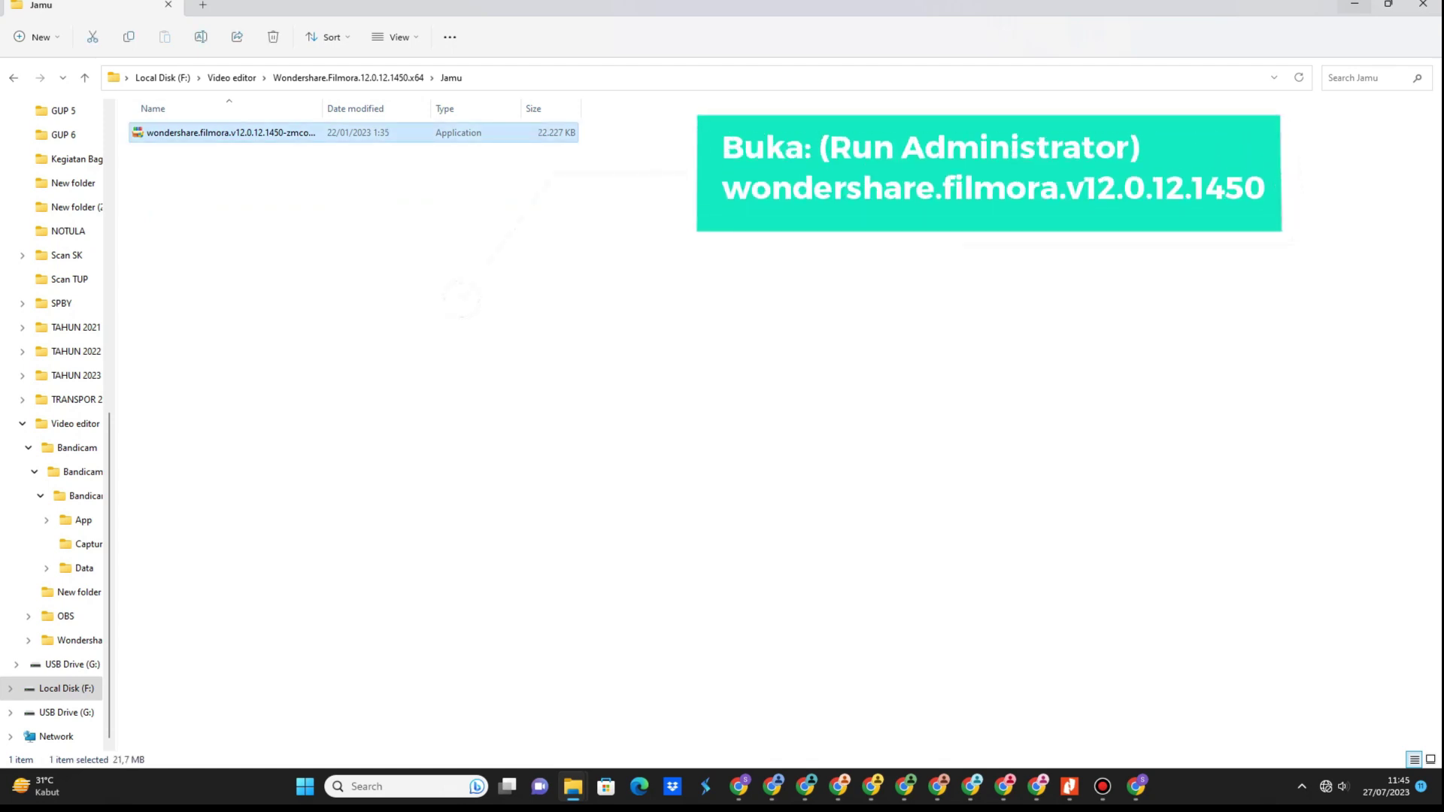
right_click(228, 132)
click(290, 200)
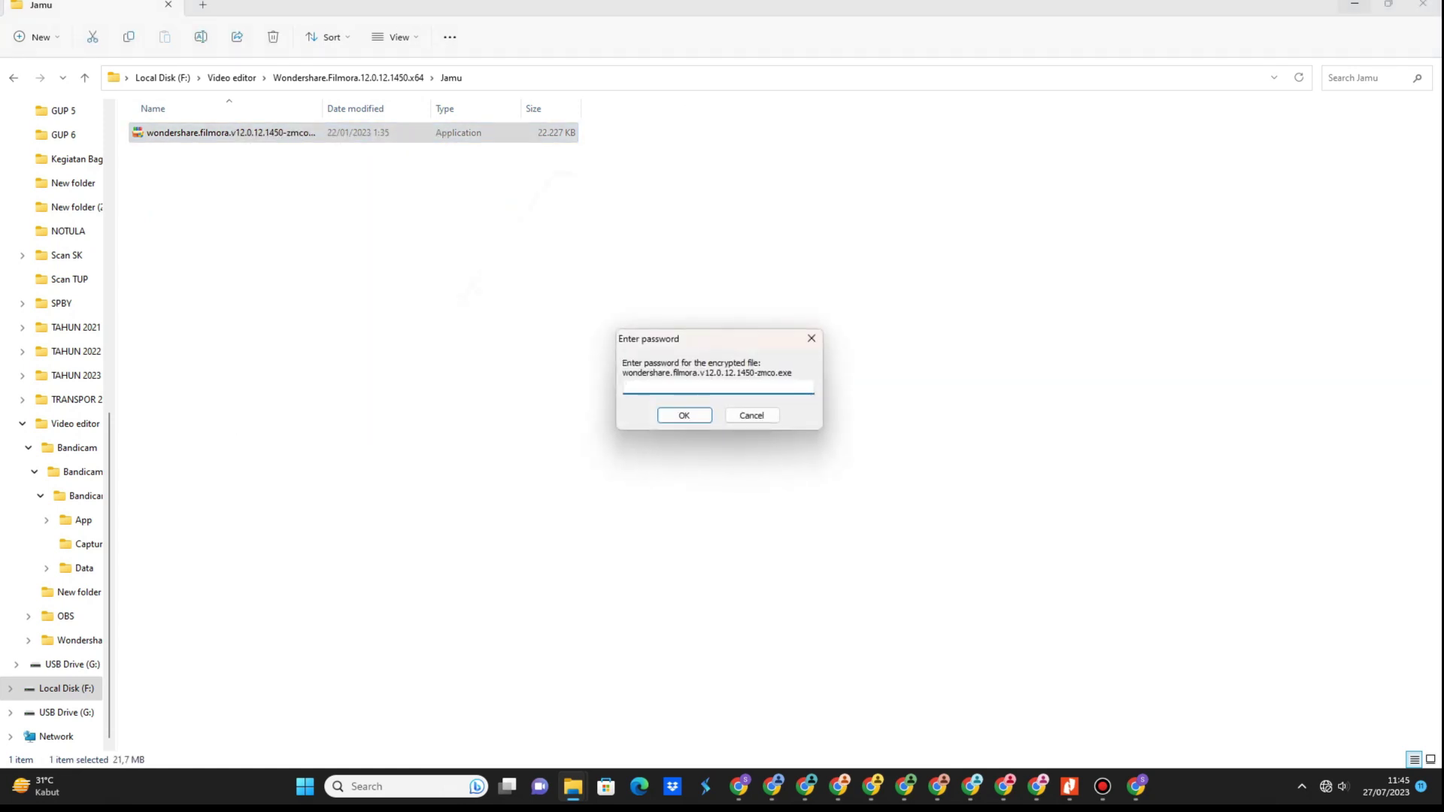
text(1234)
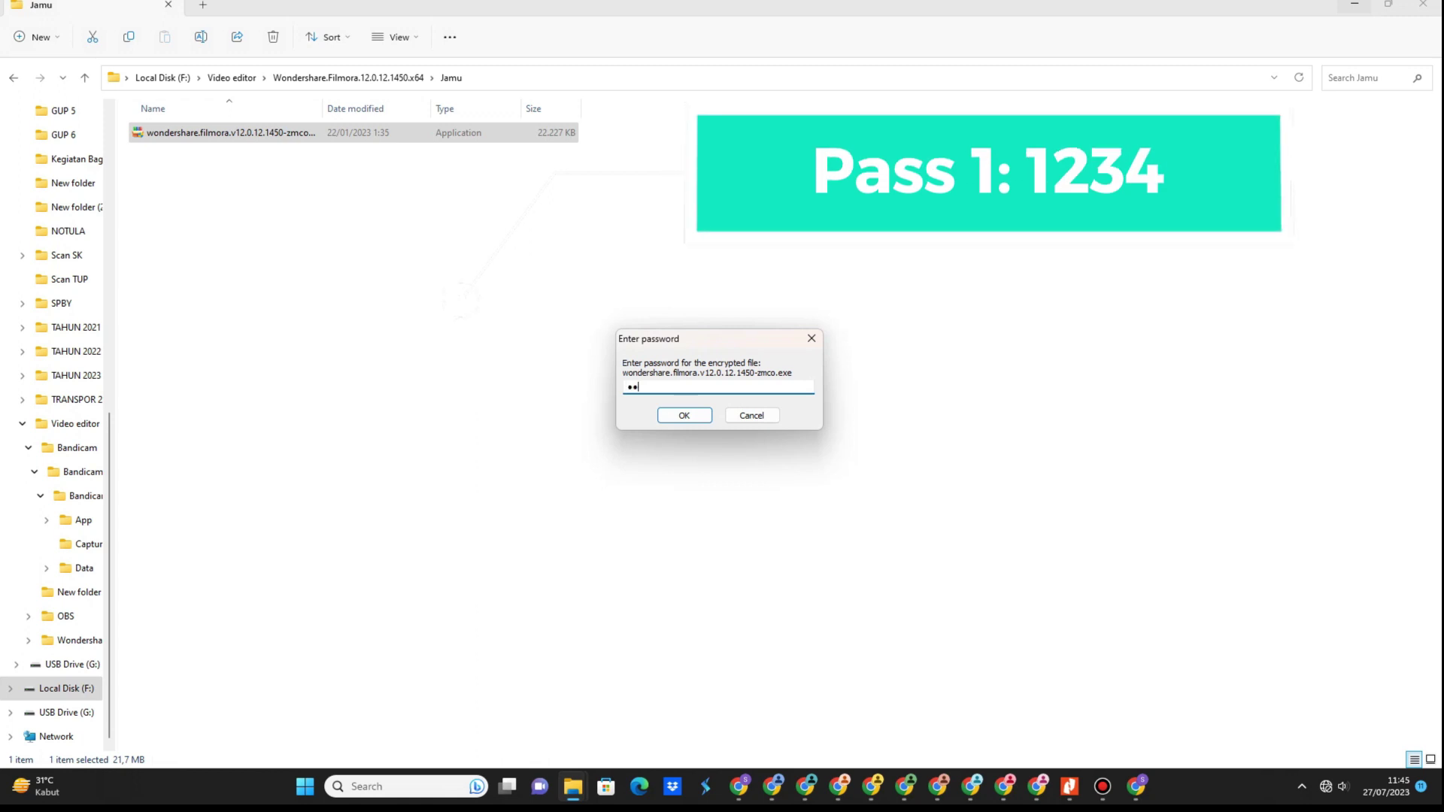
key(Return)
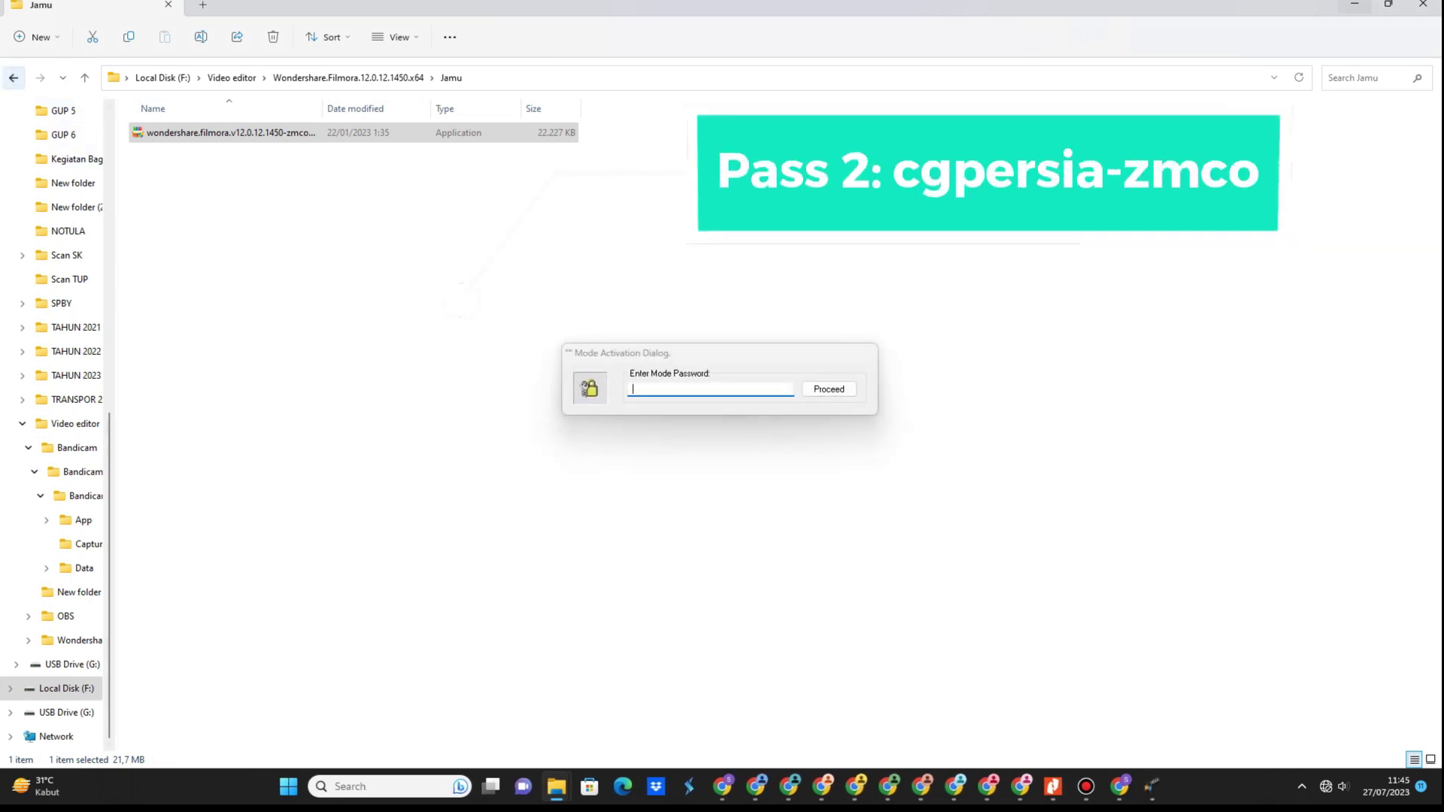
Enter the activation password from the Panduan Intall guide to unlock the patcher.
click(13, 78)
click(175, 202)
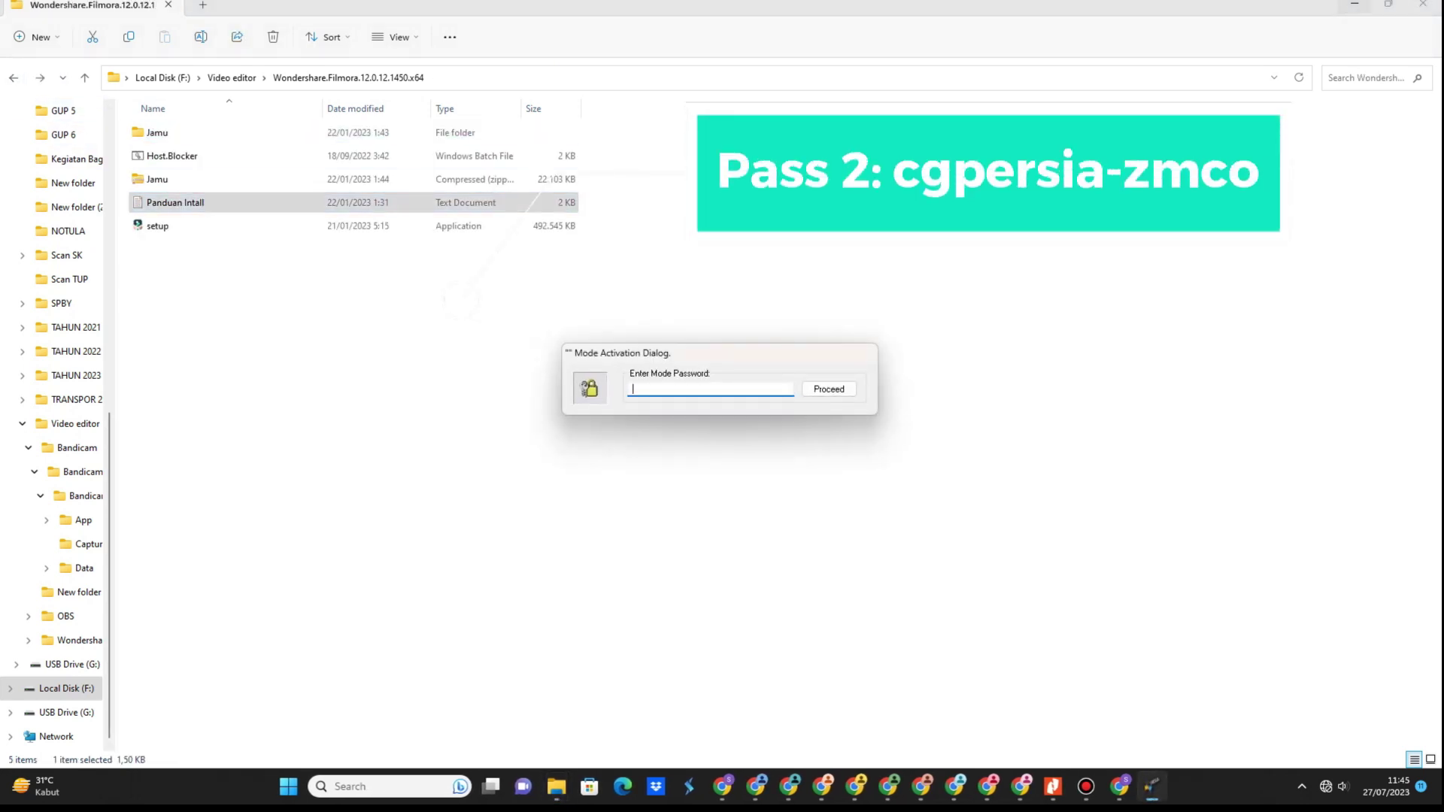
key(ctrl+v)
key(Return)
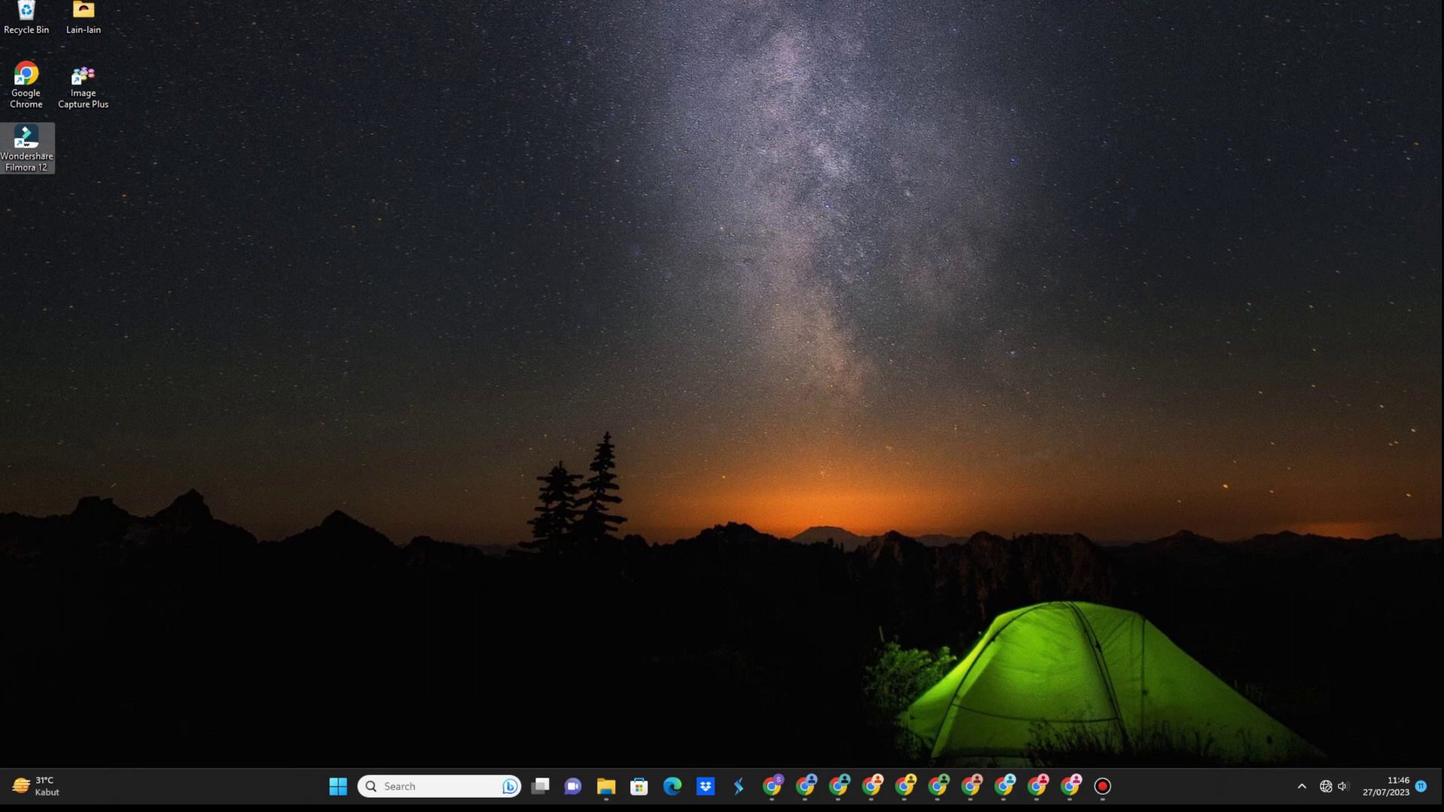
Launch Wondershare Filmora 12 from its desktop shortcut and start a new project.
double_click(51, 168)
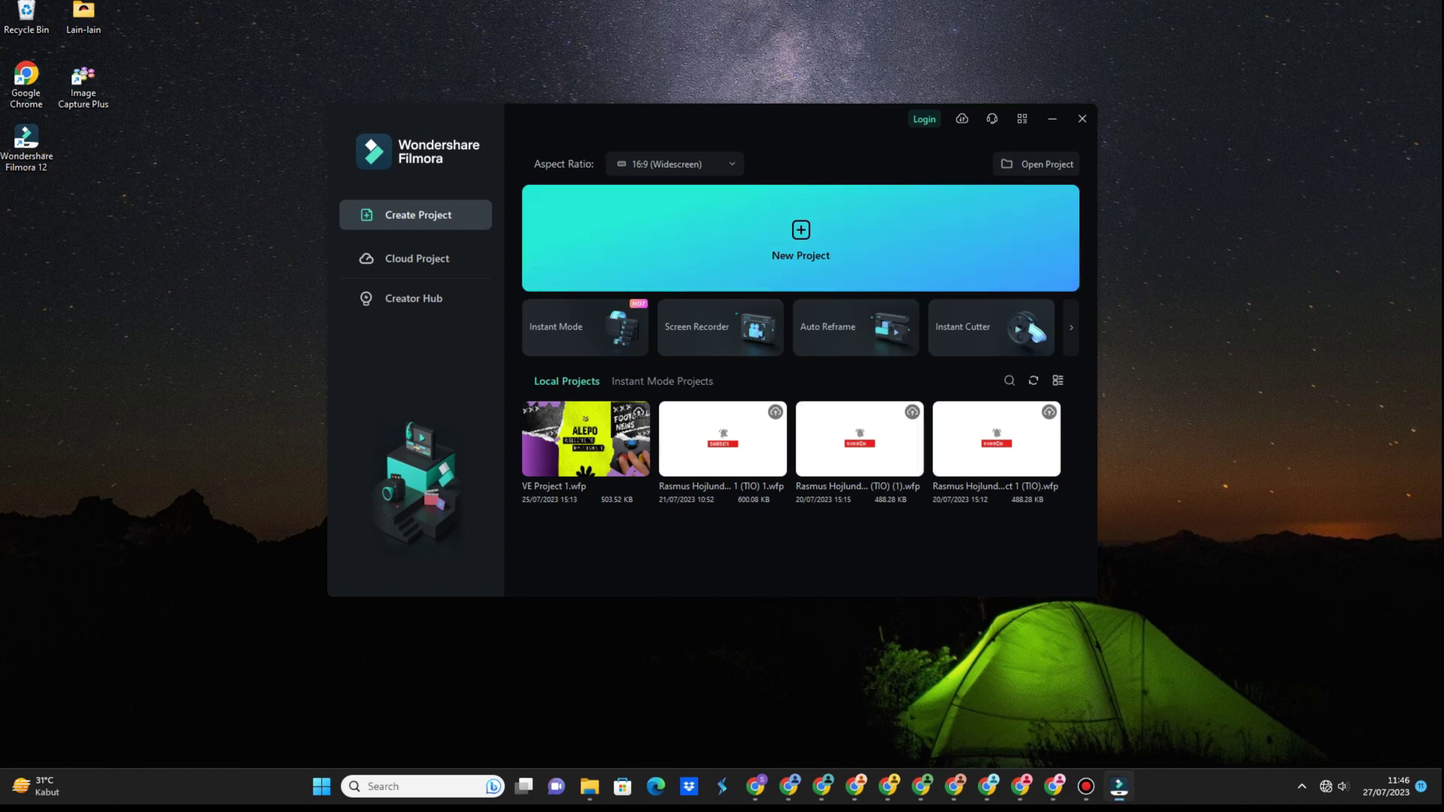
key(alt+F4)
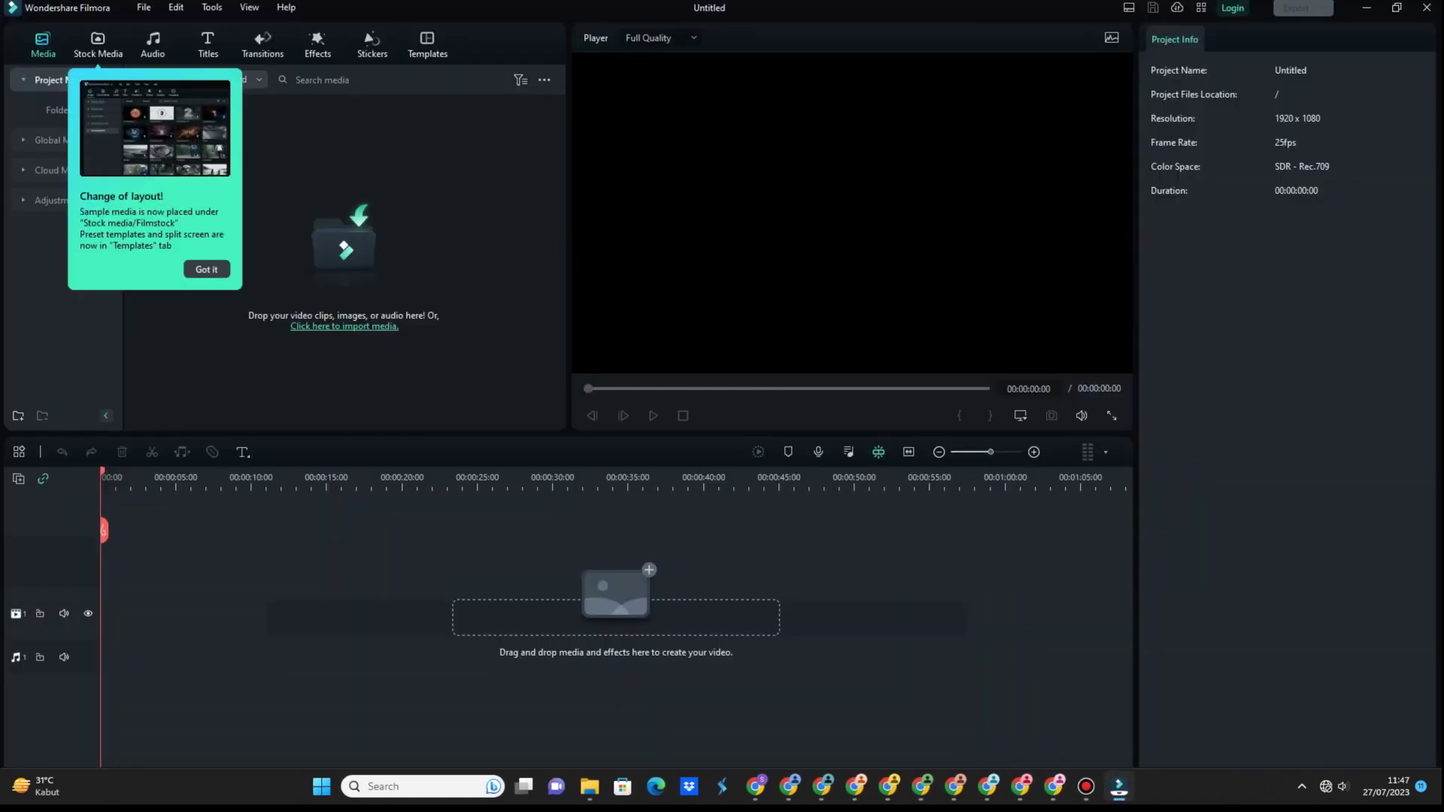
click(206, 269)
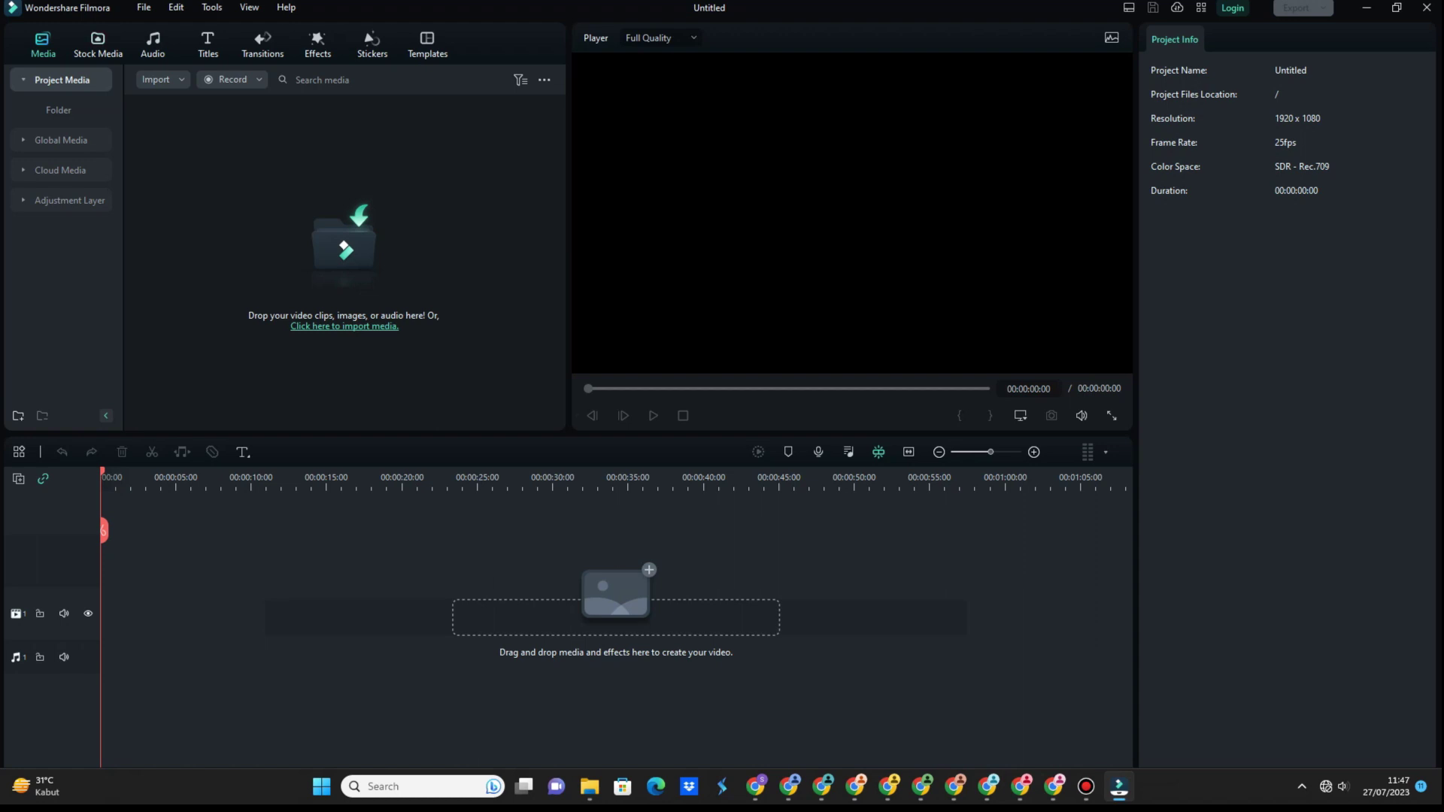
click(157, 79)
click(186, 103)
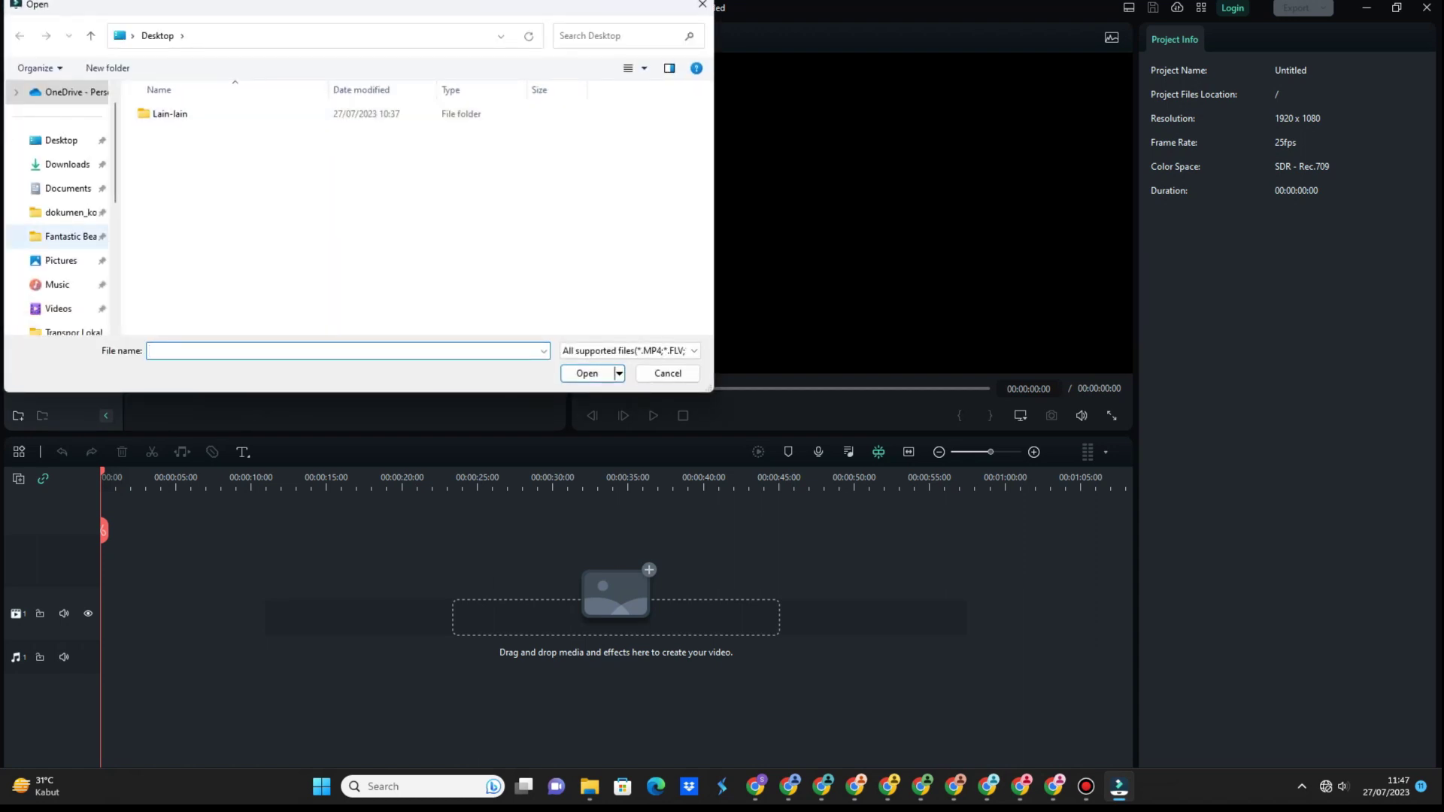
scroll(64, 233, down, 3)
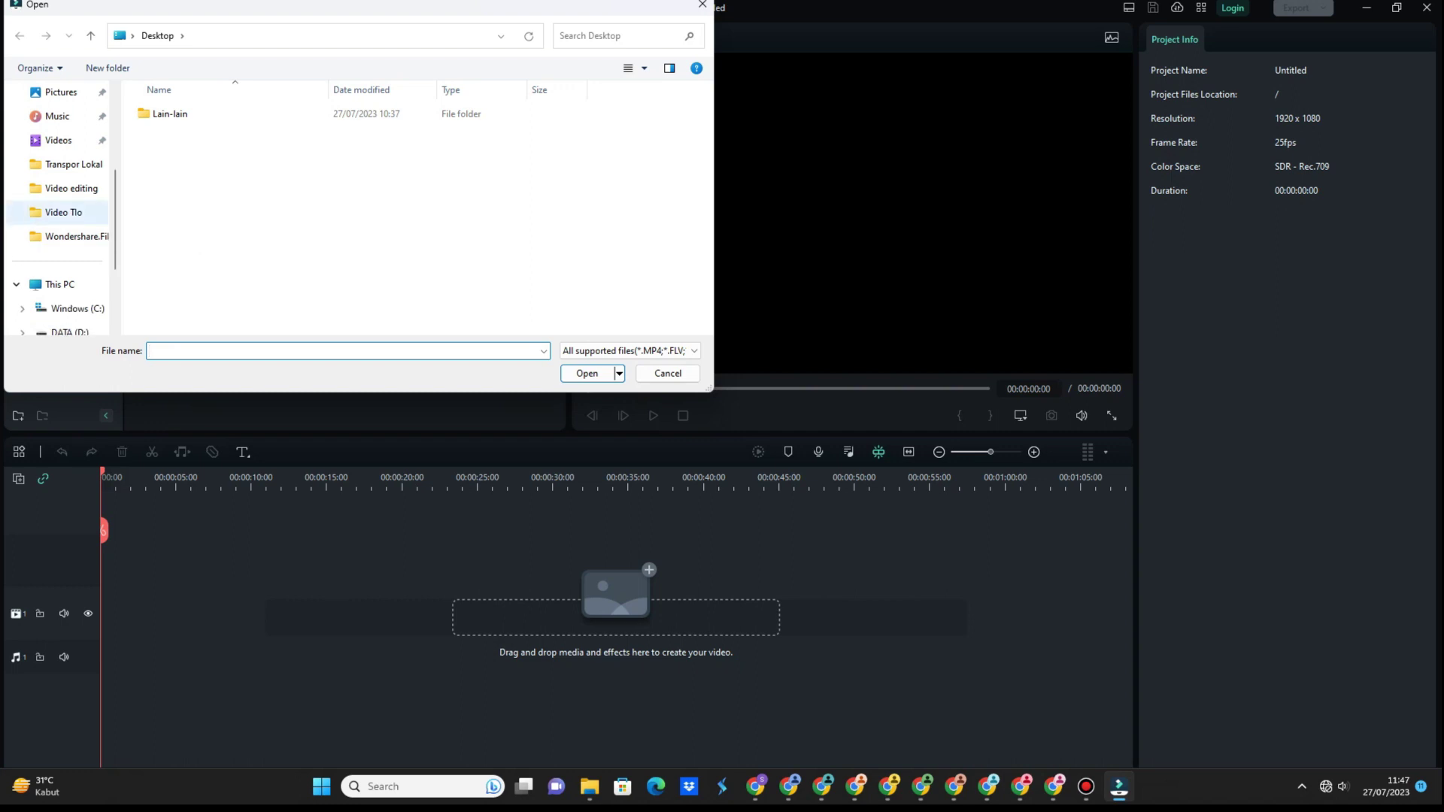
click(64, 212)
click(194, 160)
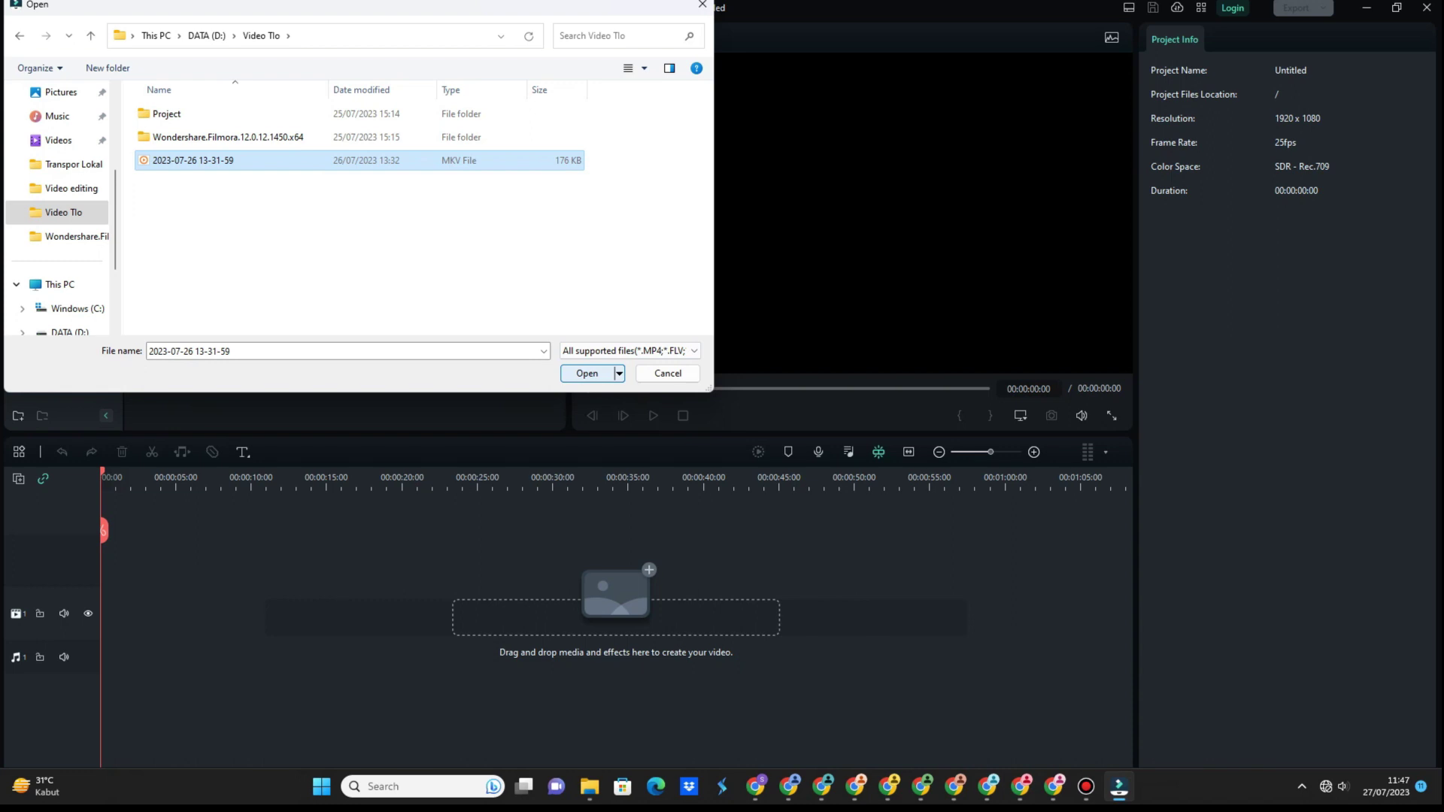
click(587, 374)
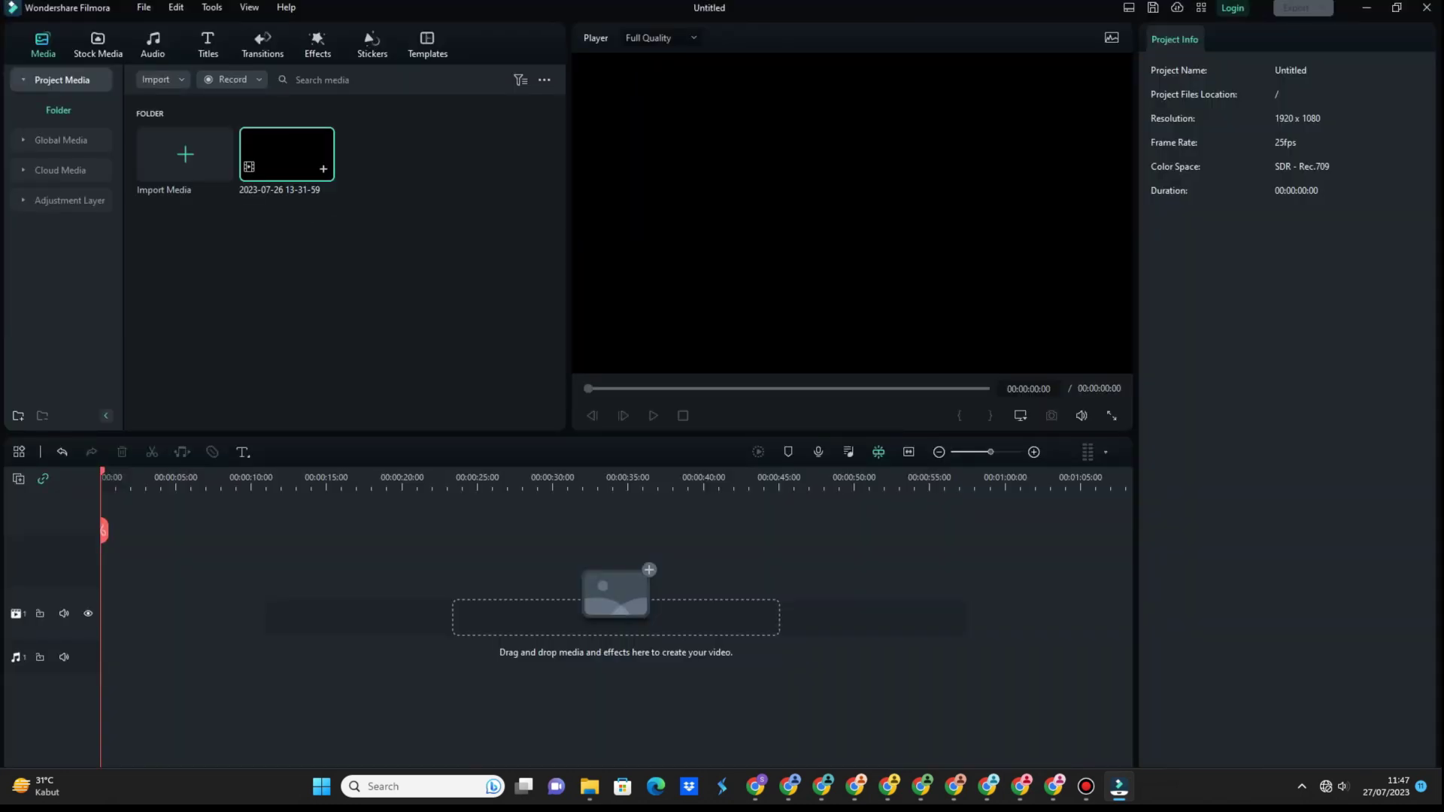
Place the clip at the start of the timeline, keeping the project at 1920x1080 25fps.
drag(286, 154, 106, 613)
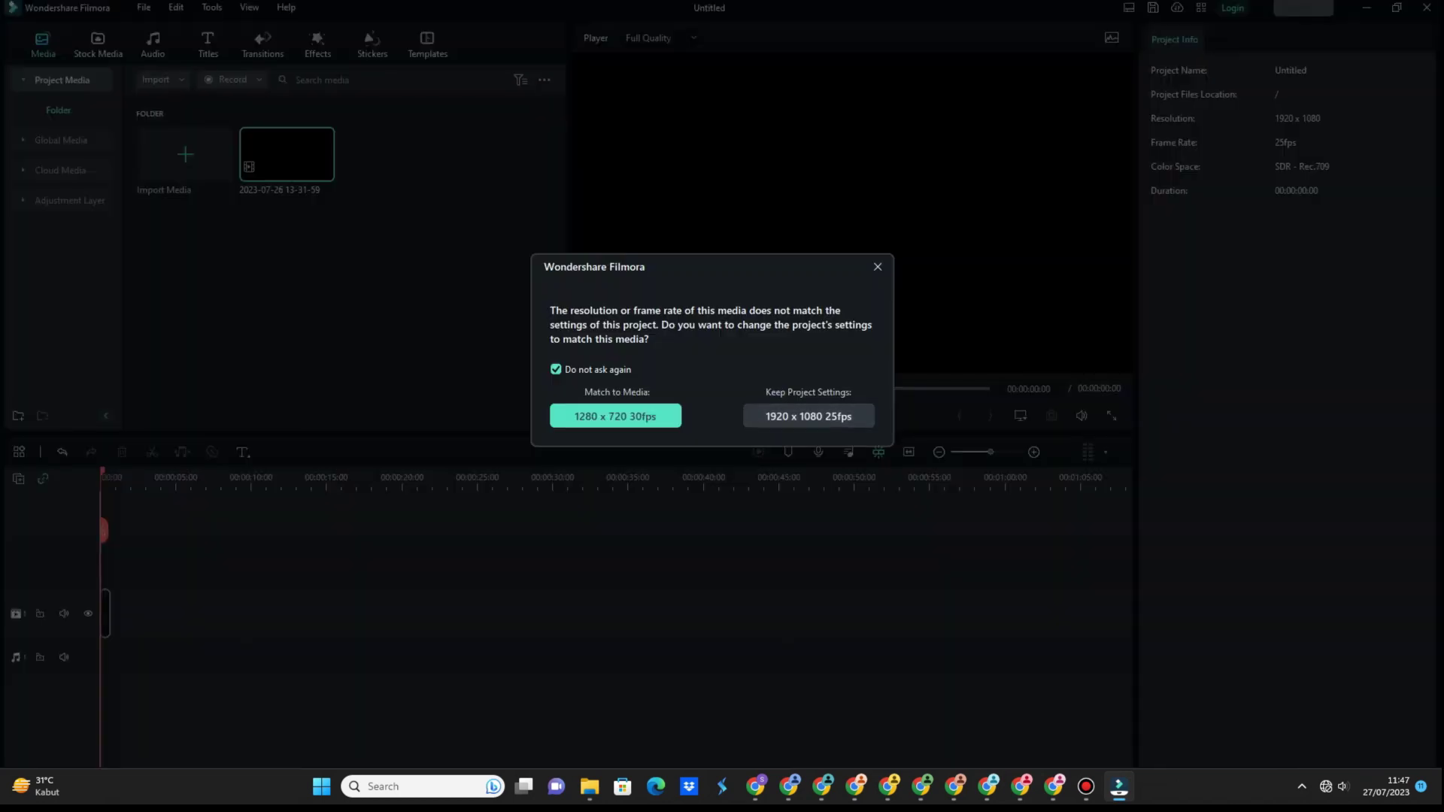
click(809, 417)
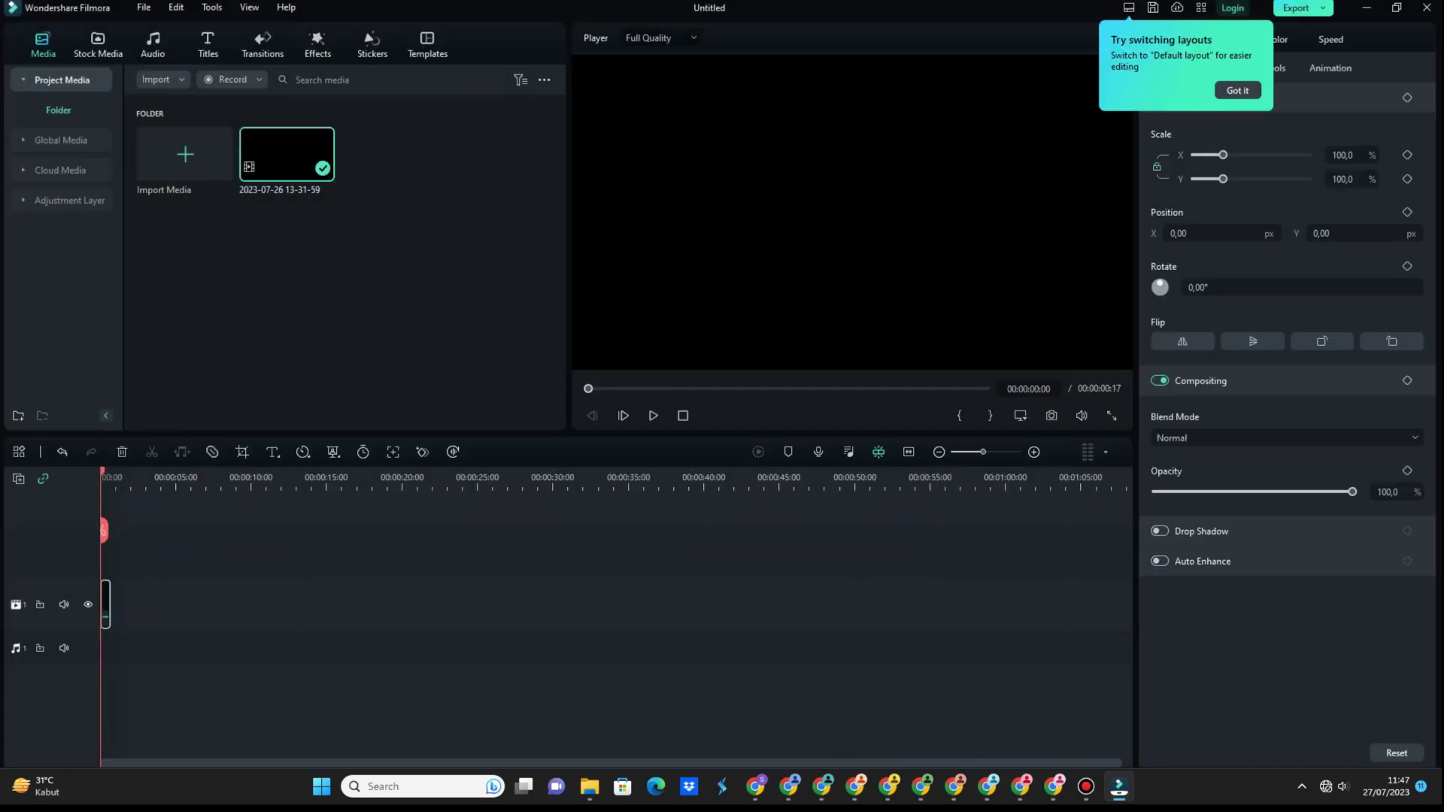
click(1237, 90)
Export the project as a local MP4 file, My Video.mp4.
click(1297, 8)
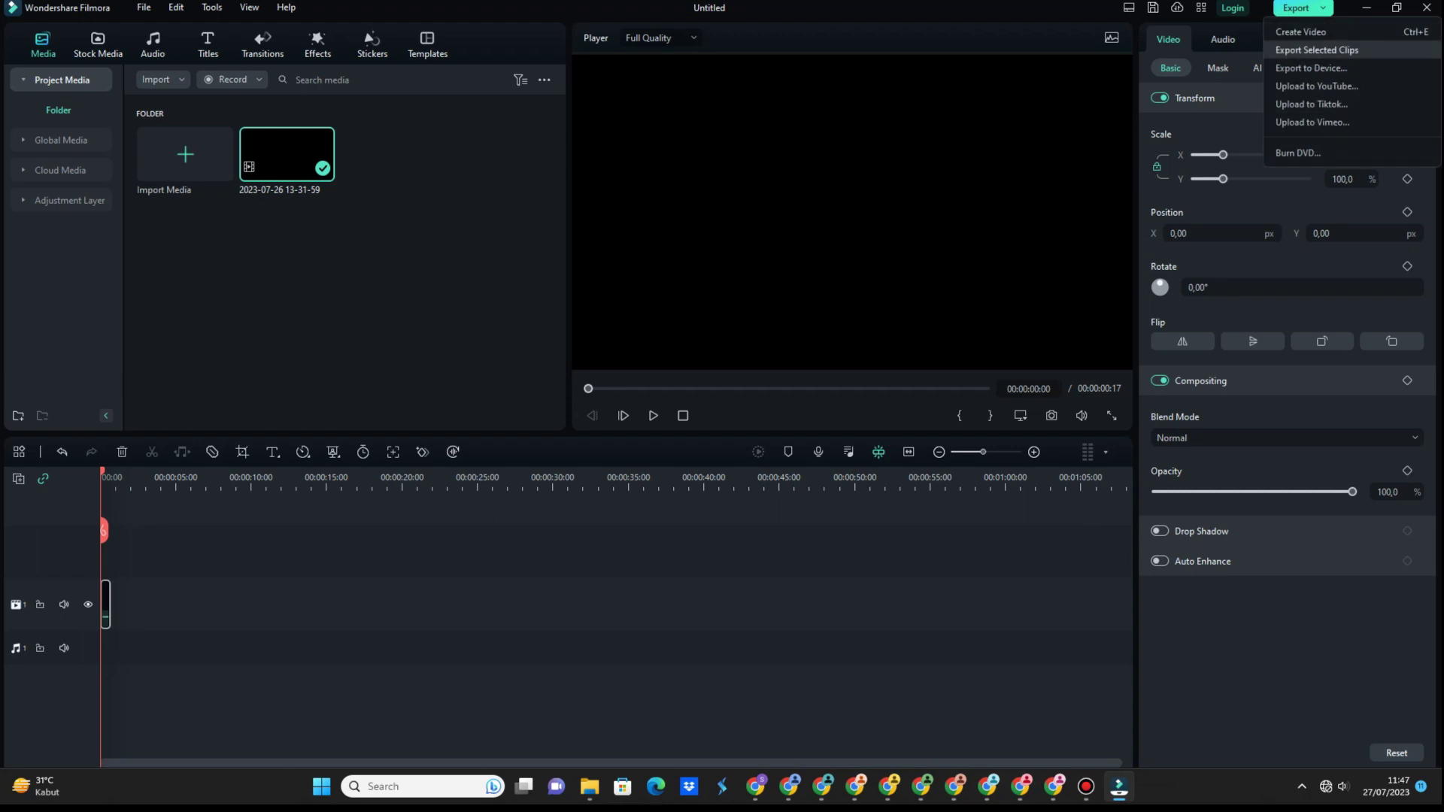
key(Escape)
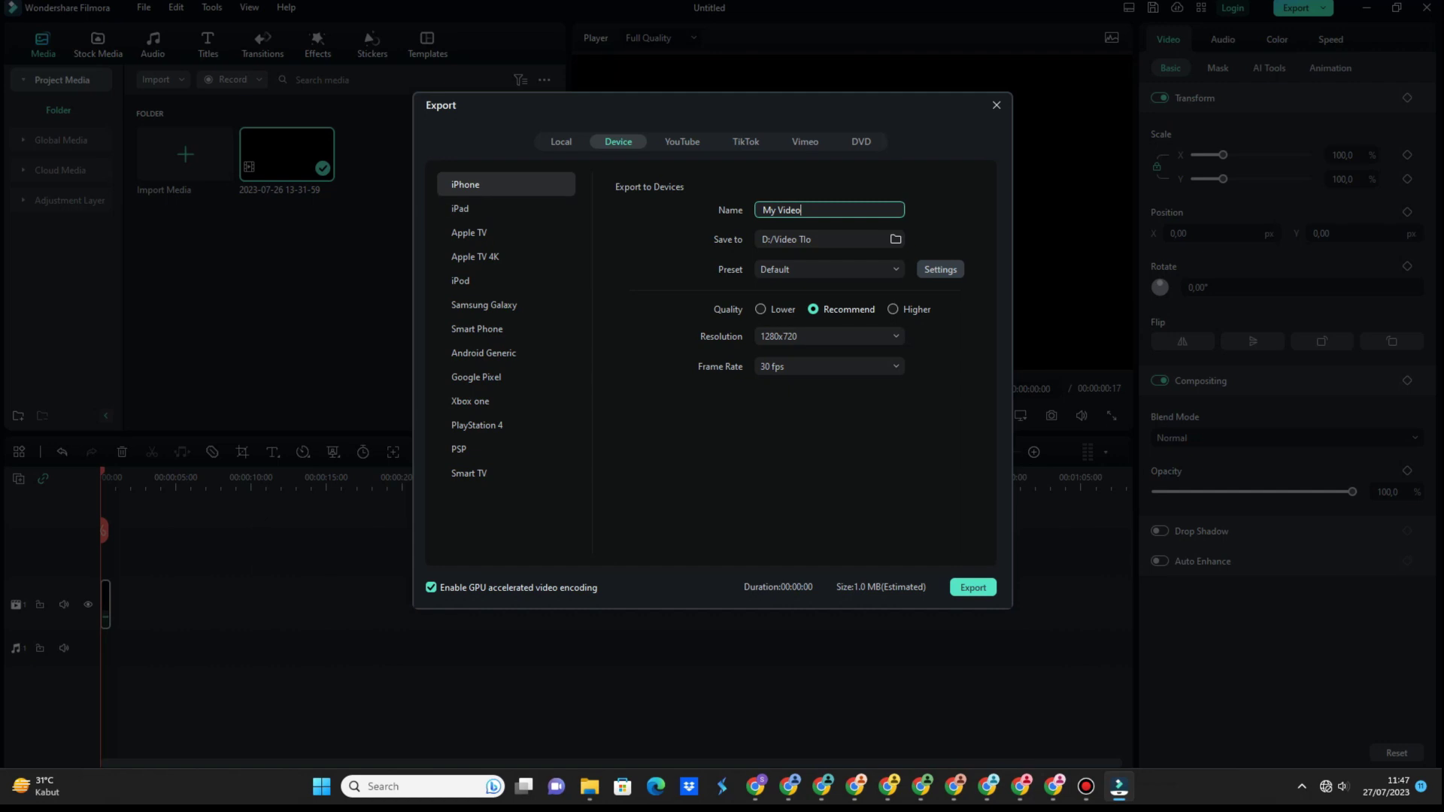
click(561, 141)
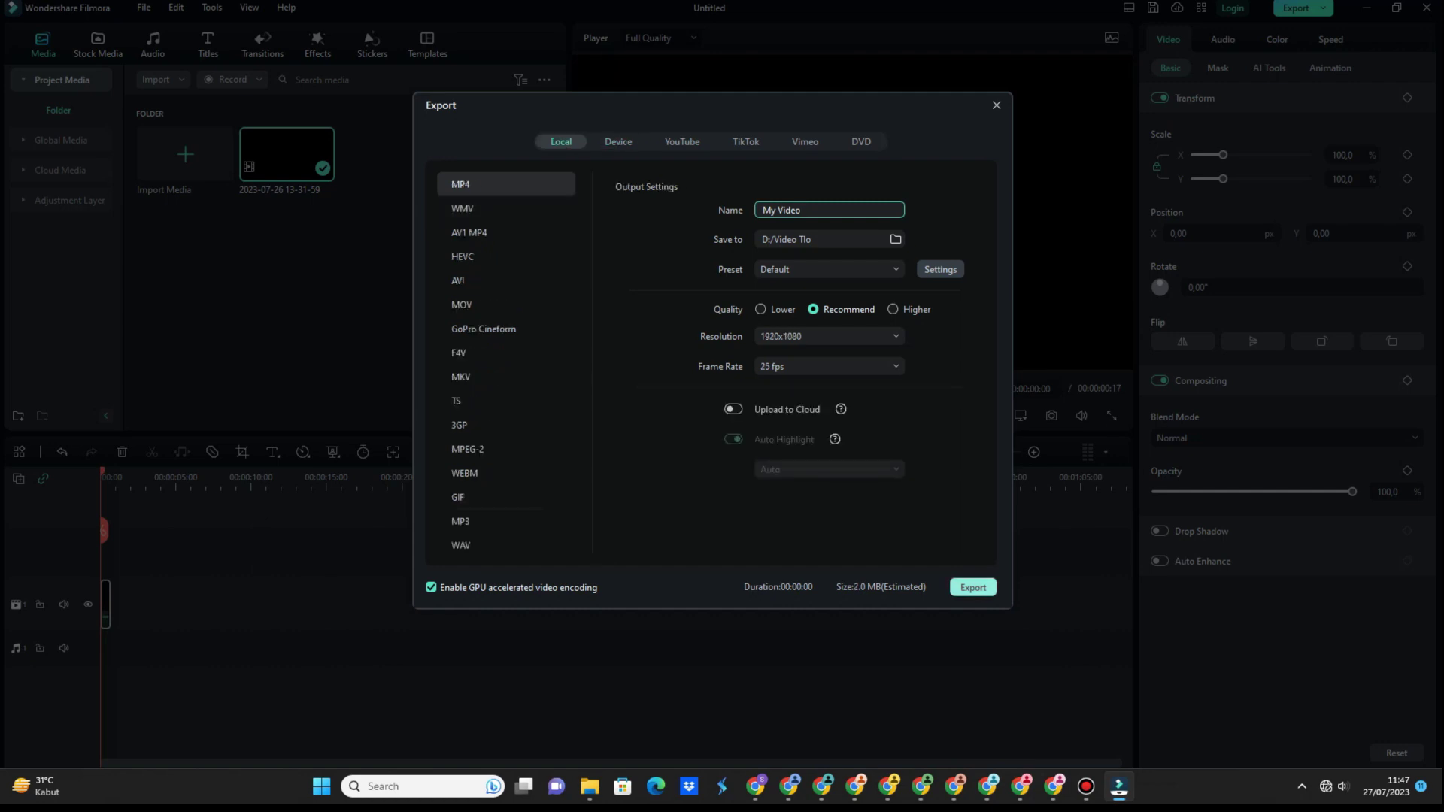
click(974, 587)
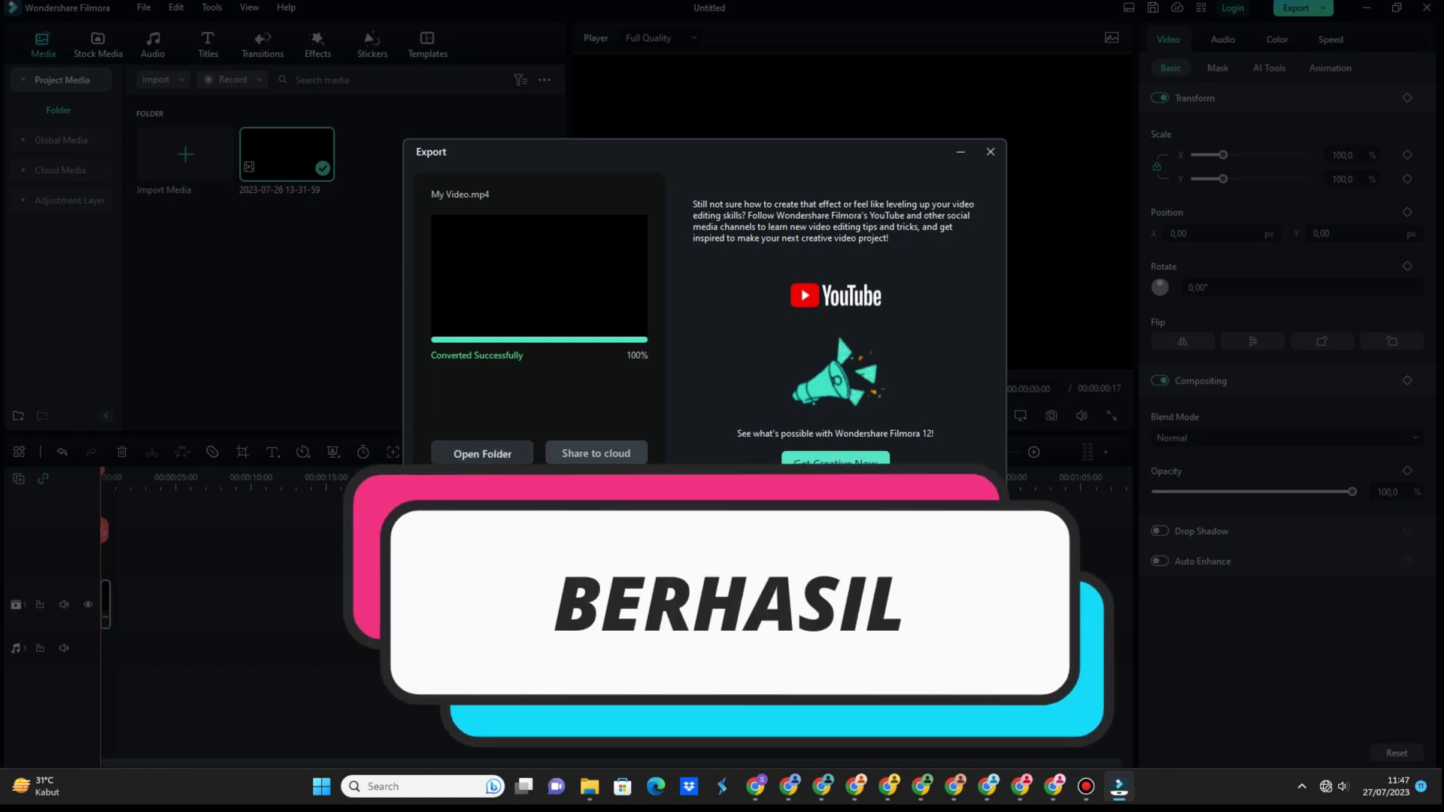
key(Escape)
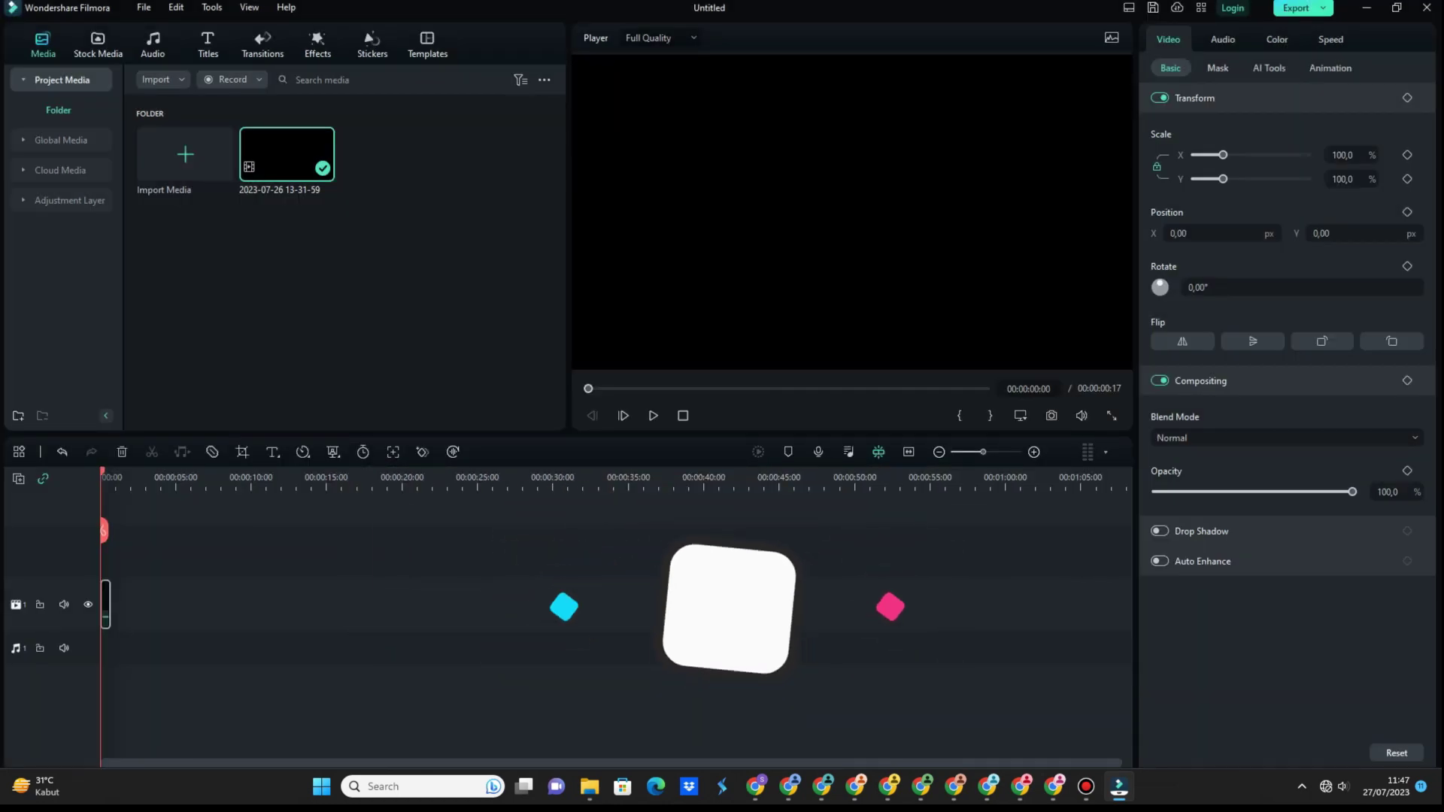